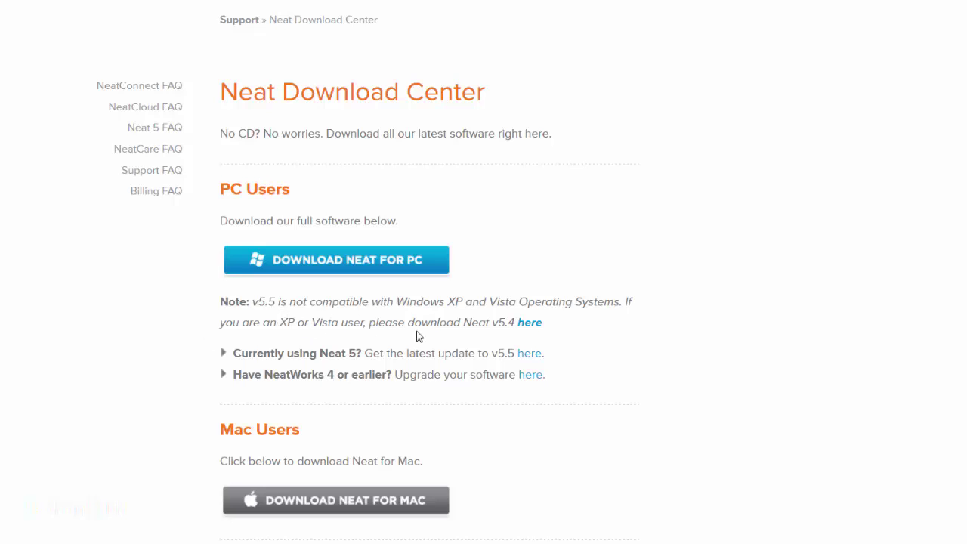
Open the Neat v5.4 page for Windows XP and Vista users and examine its full-software download option.
click(531, 332)
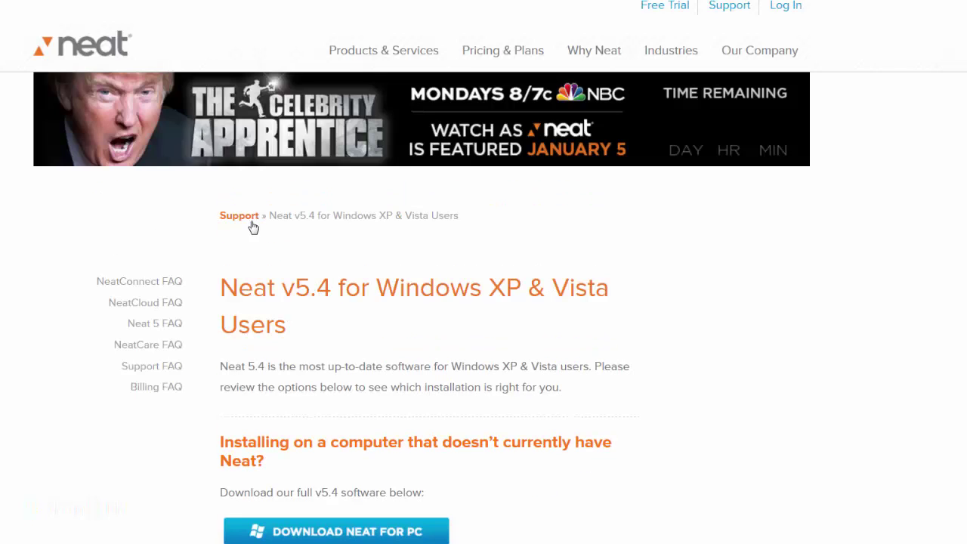
scroll(270, 268, down, 3)
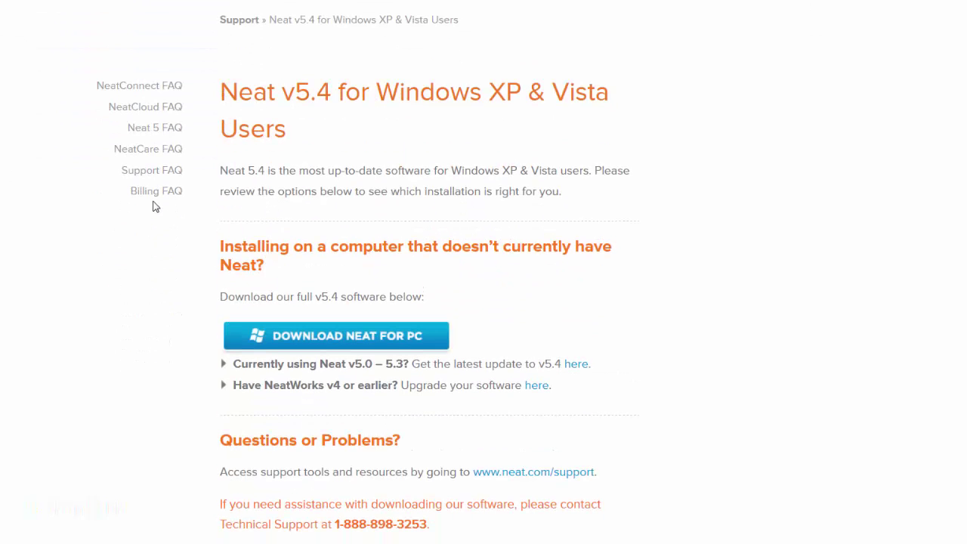
click(240, 322)
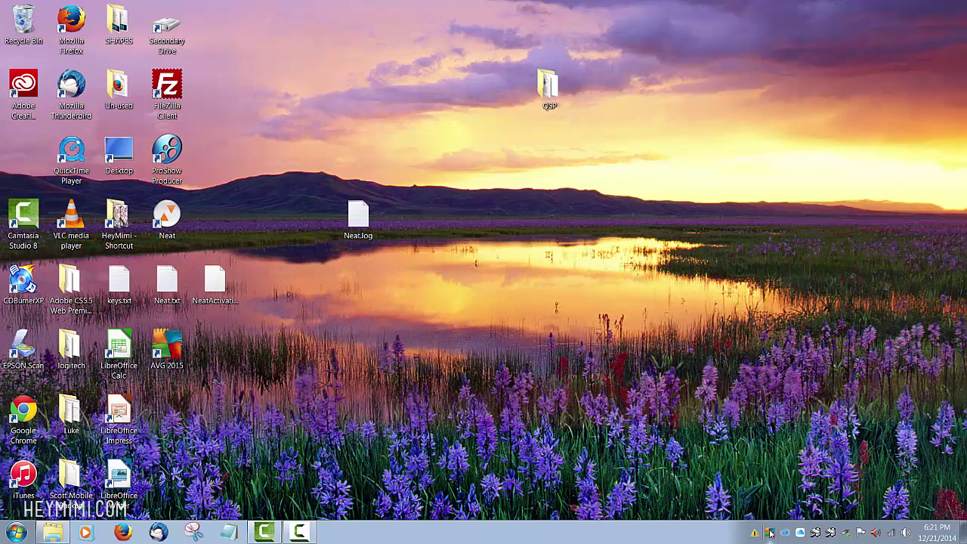
Open the AVG Internet Security overview from its notification-area icon.
double_click(769, 533)
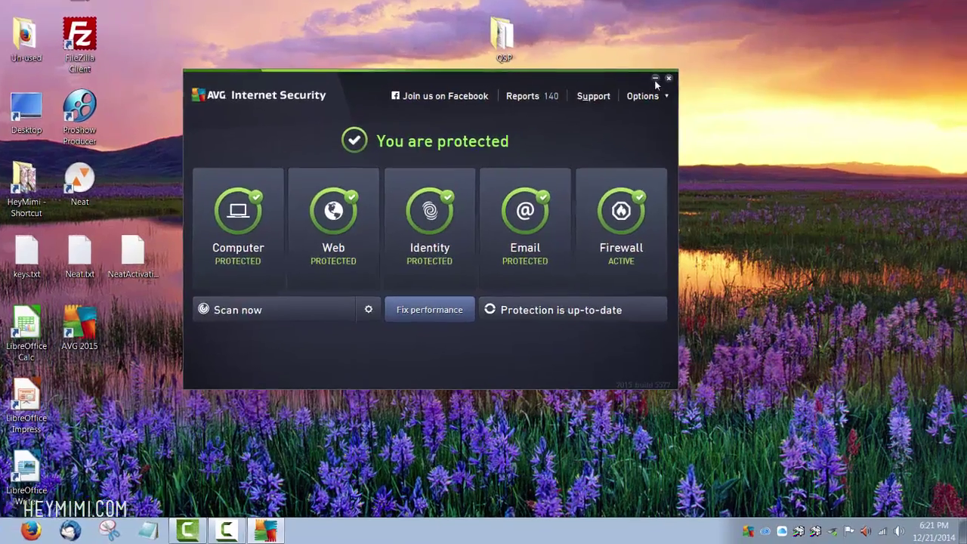
click(685, 123)
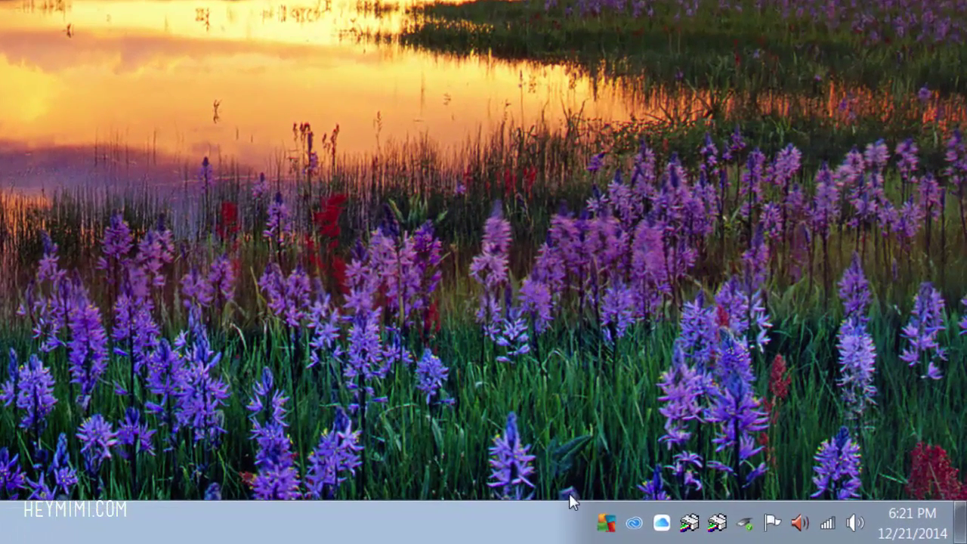
right_click(607, 535)
click(416, 345)
Examine the options for temporarily disabling AVG protection, including the duration choices and firewall protection, and close them without applying.
right_click(616, 537)
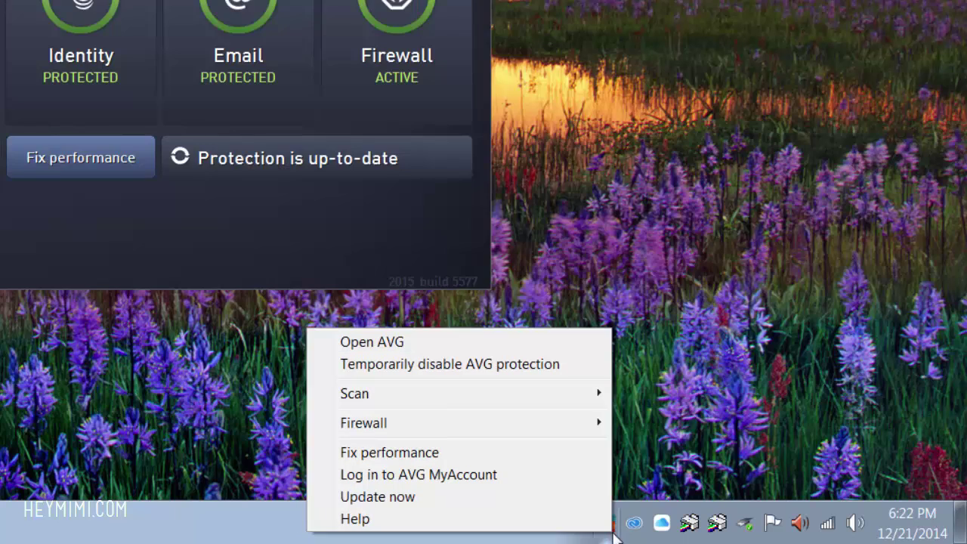
click(456, 364)
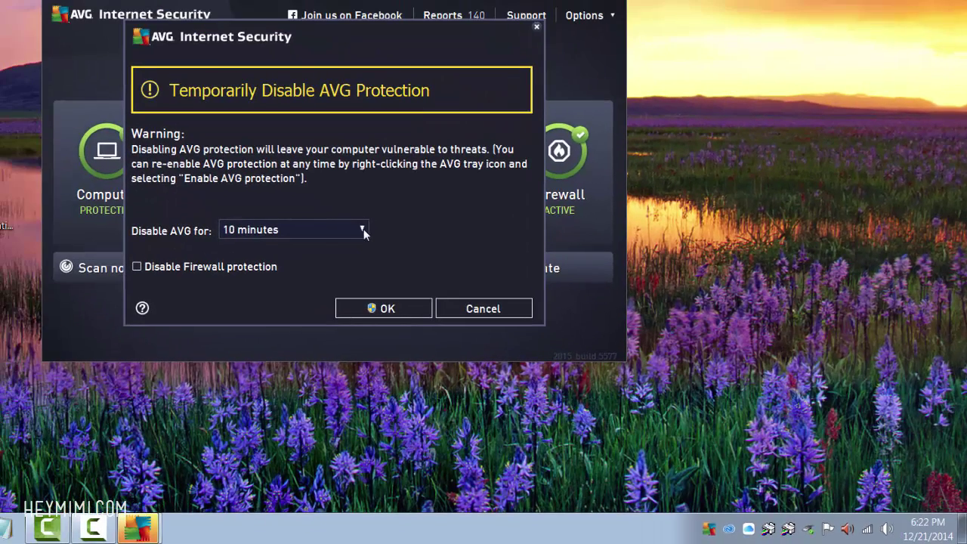
click(362, 230)
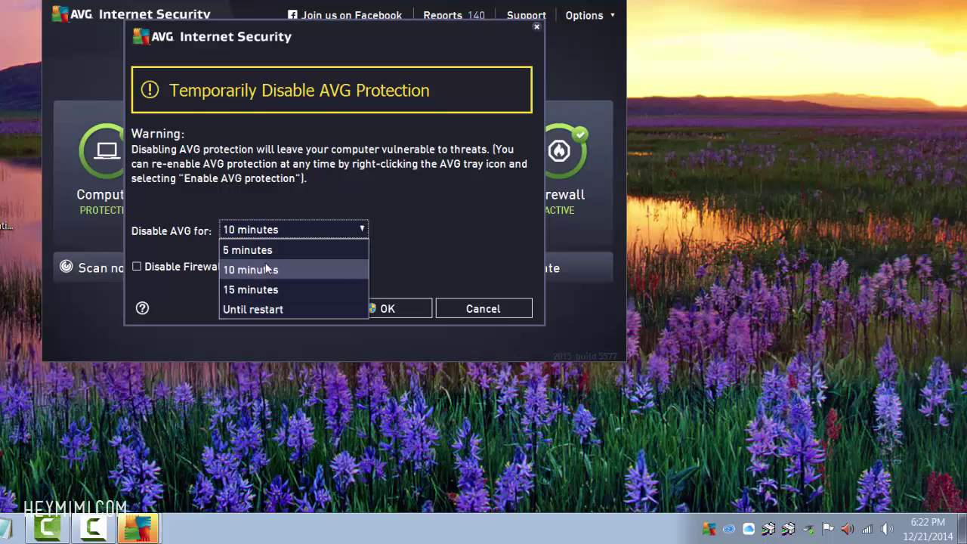
click(472, 212)
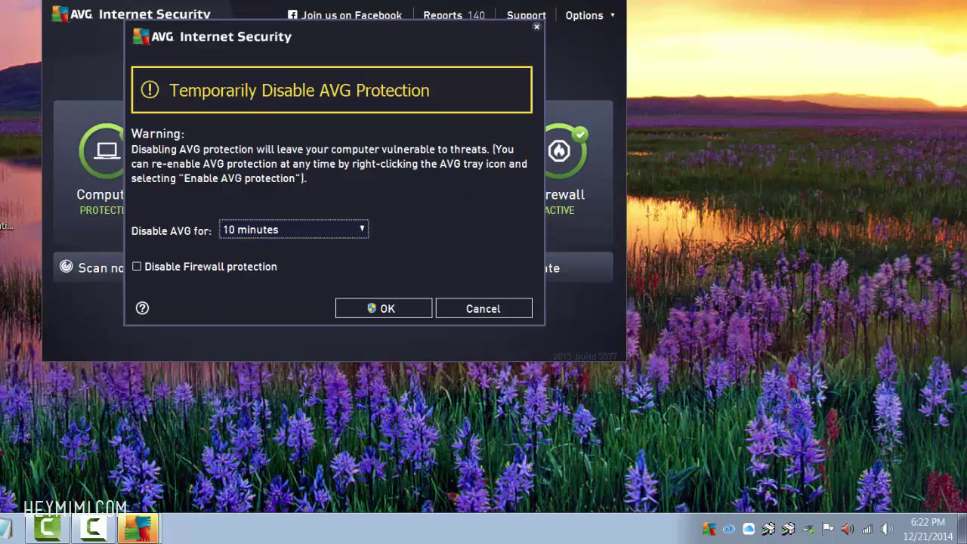
click(137, 268)
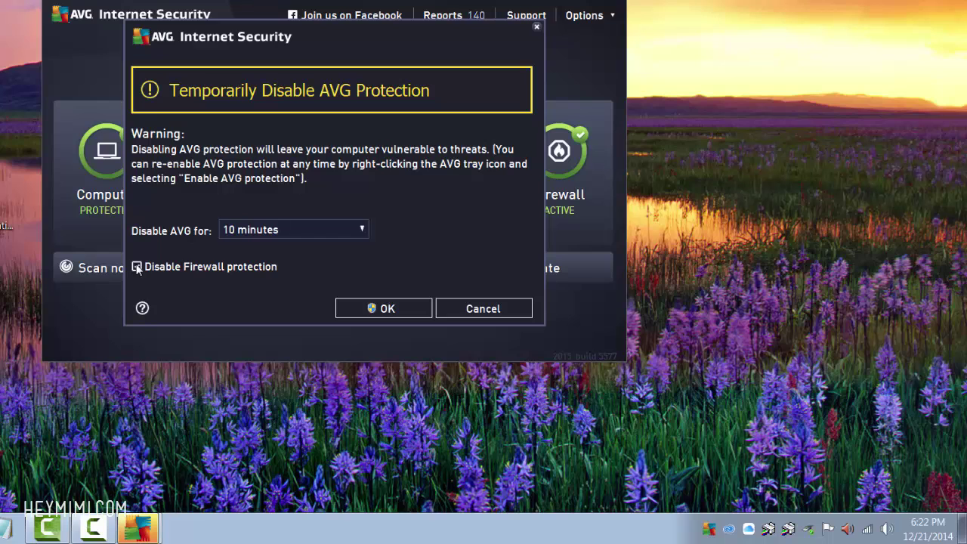
click(488, 307)
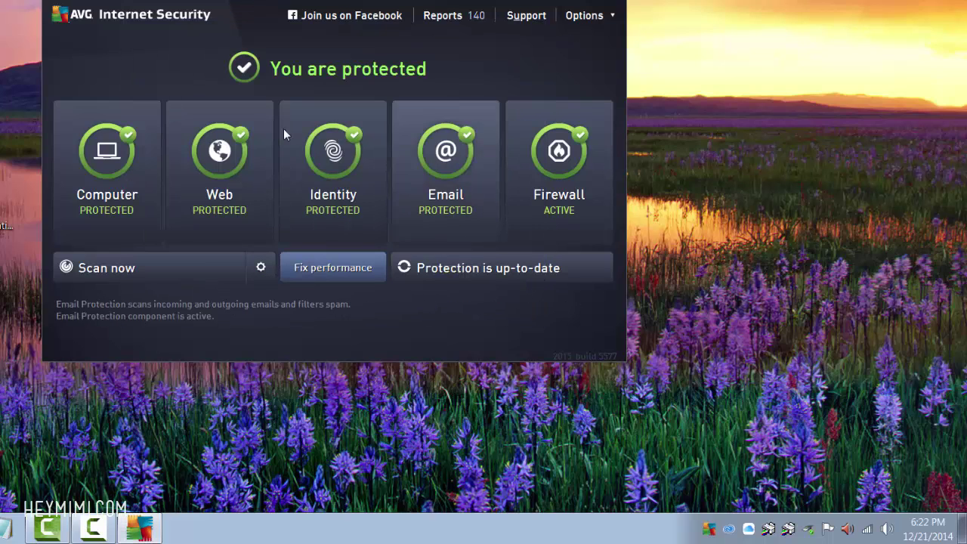
Turn AVG's AntiVirus off under Computer Protection, turn it back on, and return to the overview.
click(119, 198)
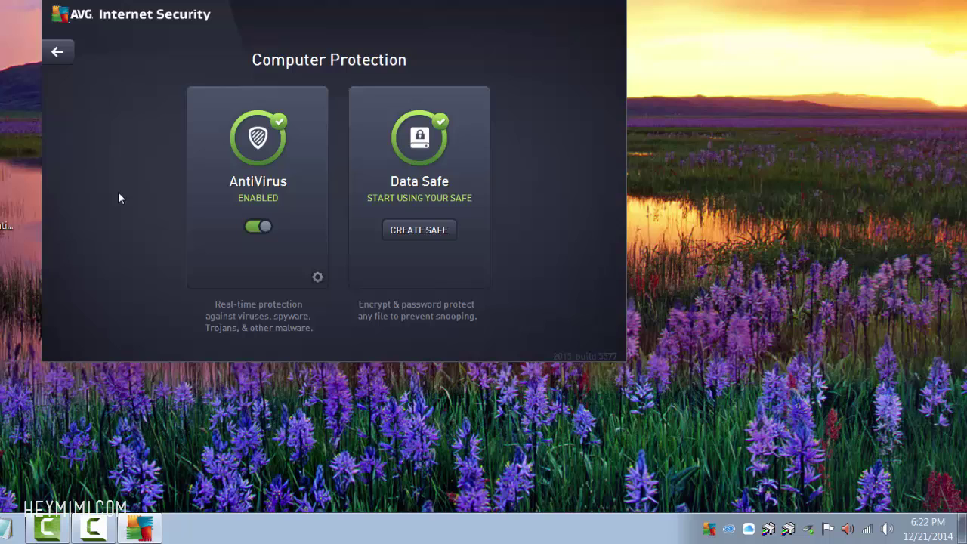
click(262, 232)
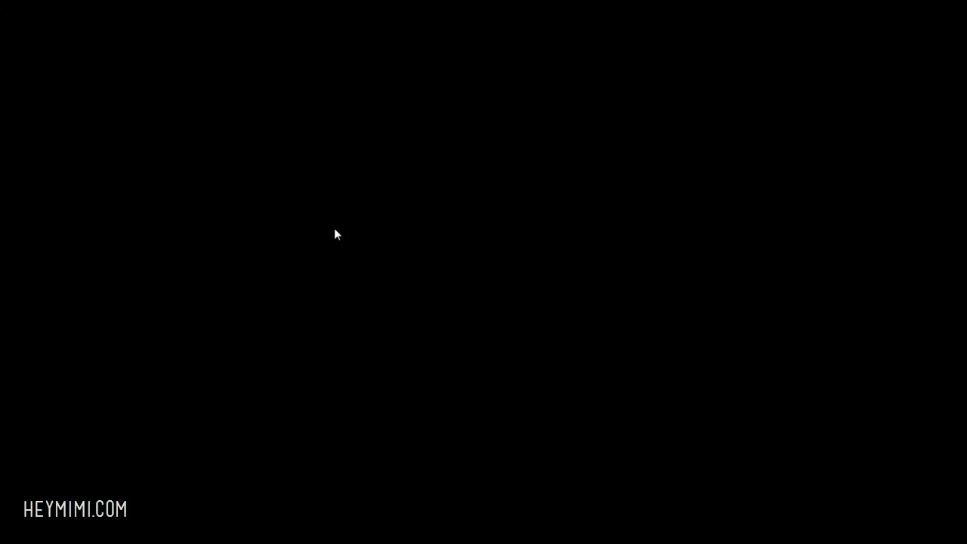
click(535, 296)
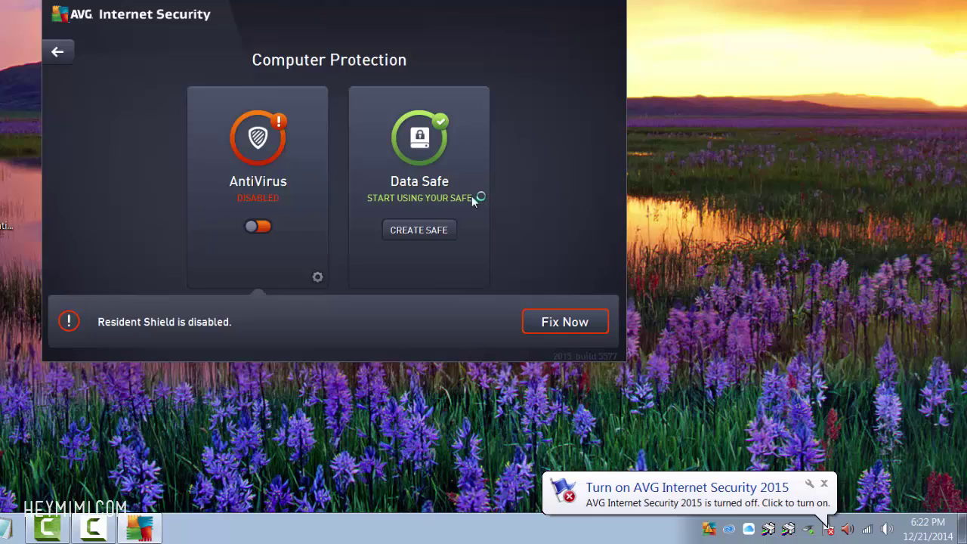
click(257, 226)
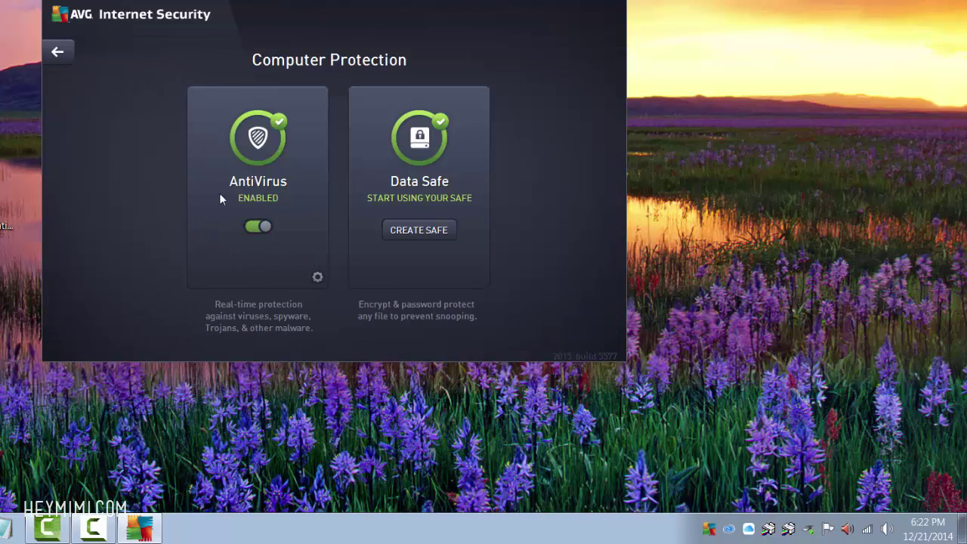
click(57, 53)
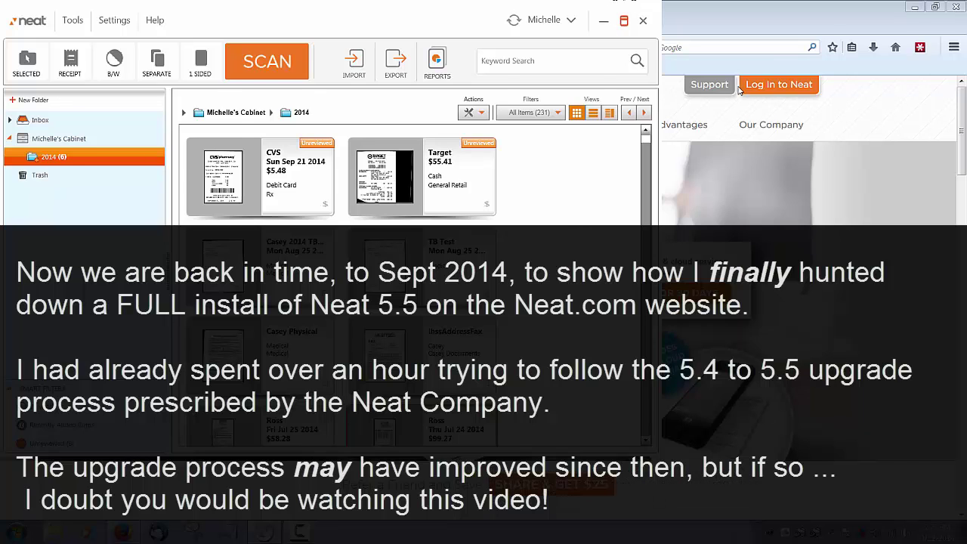
Switch to the Neat desktop application and maximize its window.
click(624, 21)
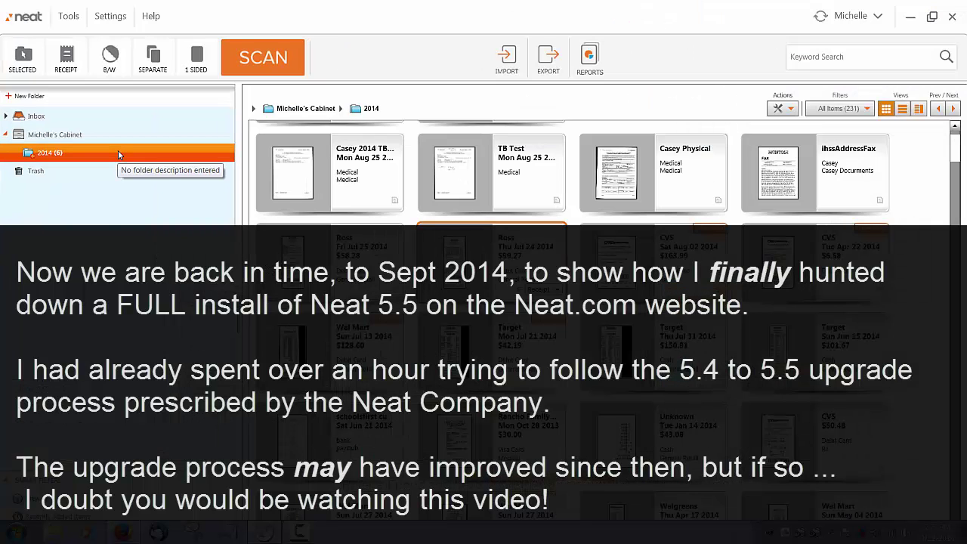
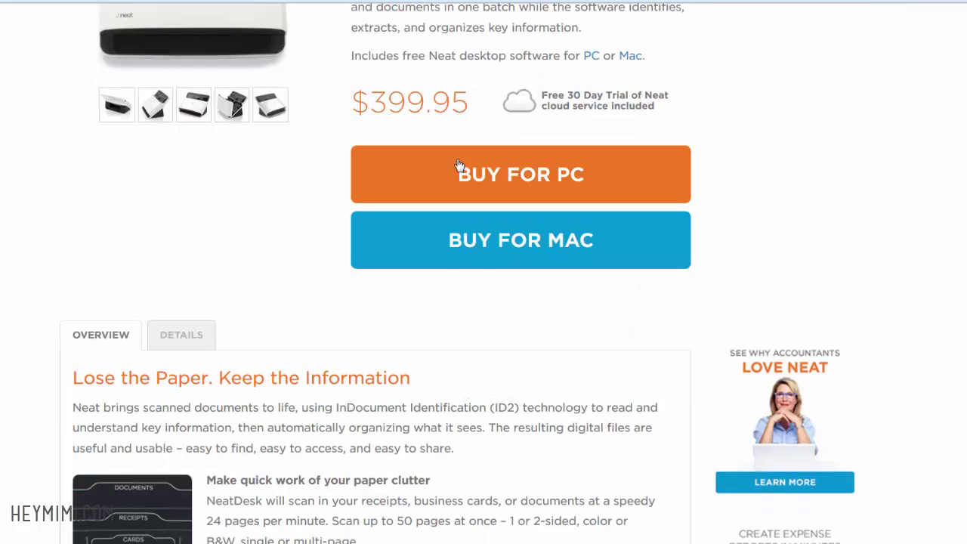
Open the PC desktop software page linked from the NeatDesk product description.
scroll(460, 173, up, 4)
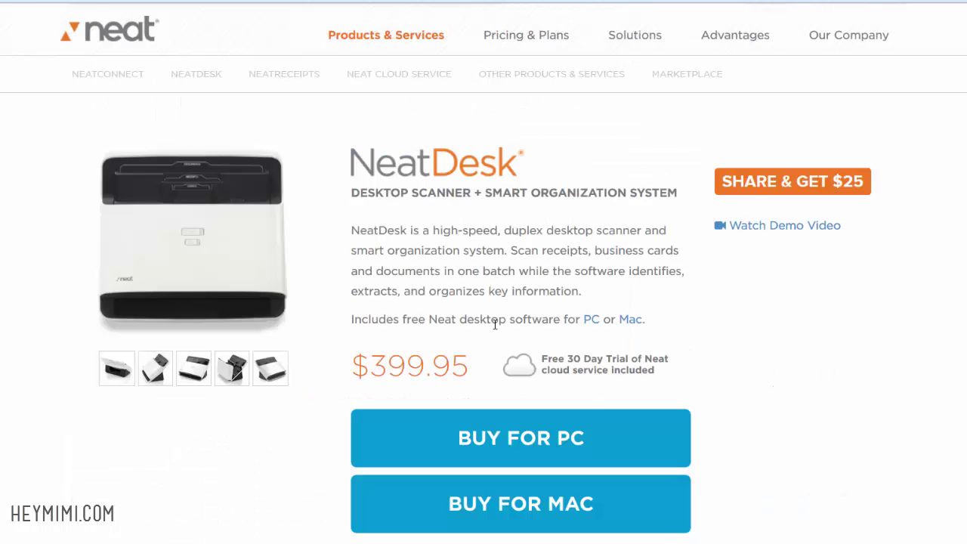
click(591, 318)
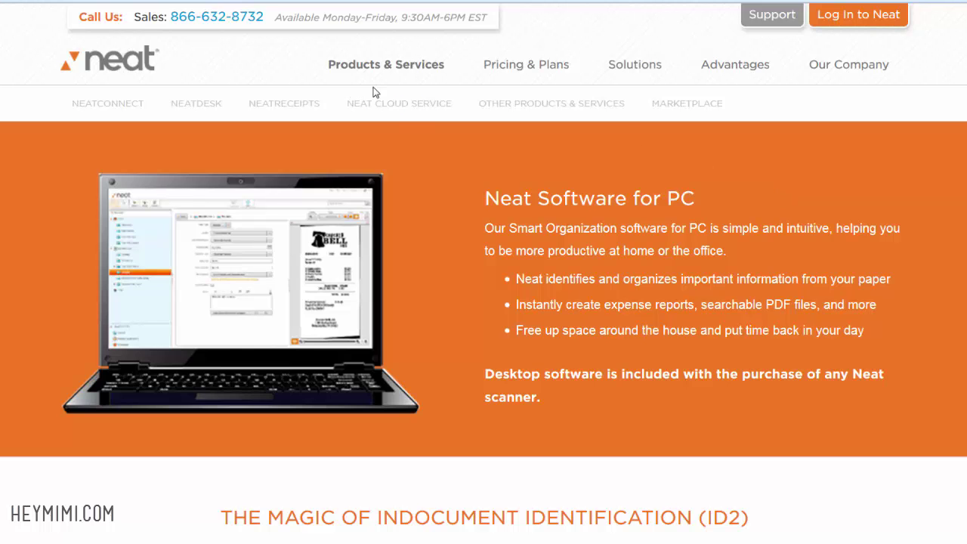
Examine the whole Neat Software for PC page, including its technical specifications and footer, for a software download link.
scroll(504, 161, down, 4)
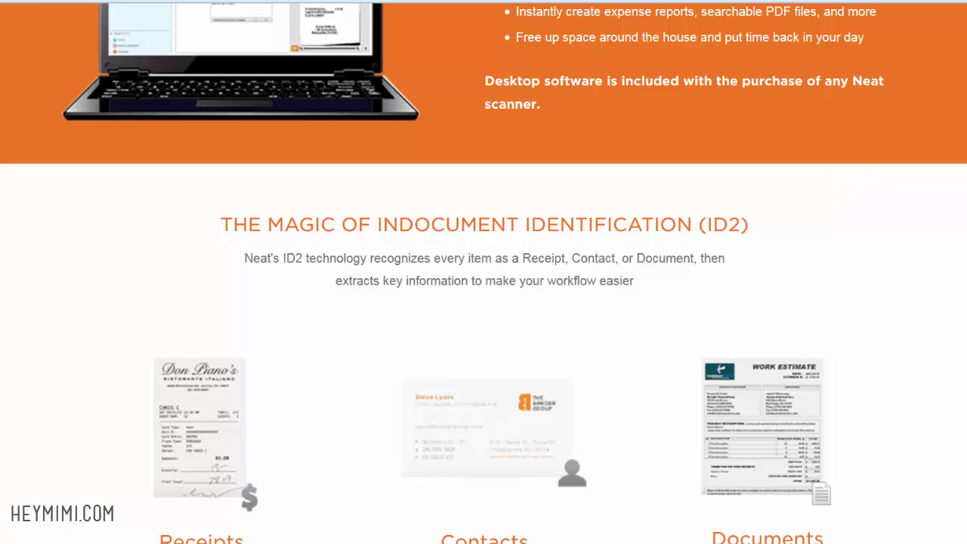
scroll(929, 219, down, 12)
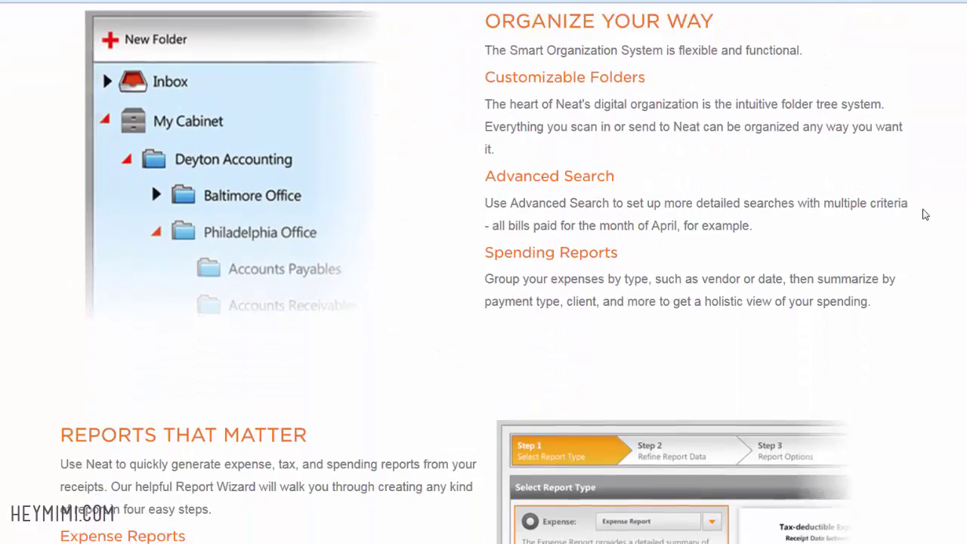
scroll(927, 215, down, 13)
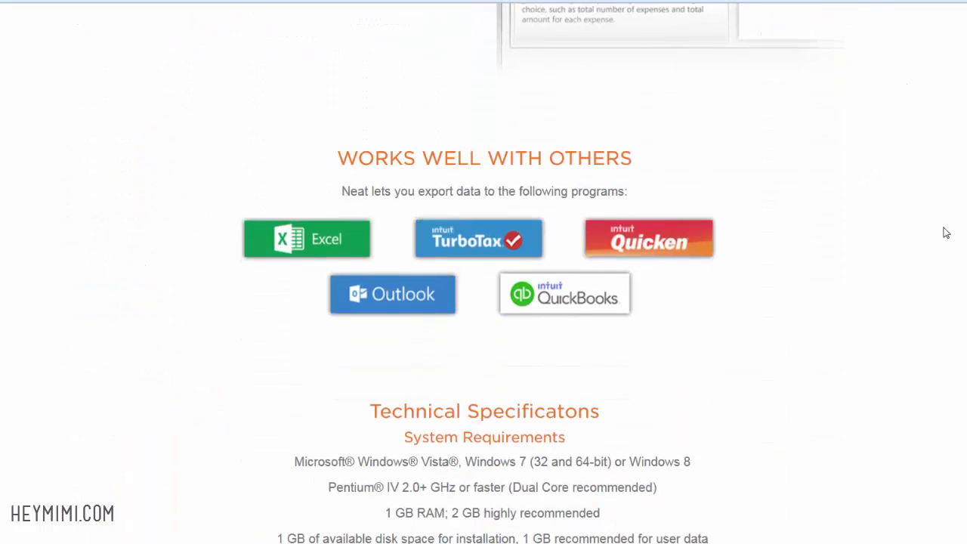
scroll(946, 228, down, 2)
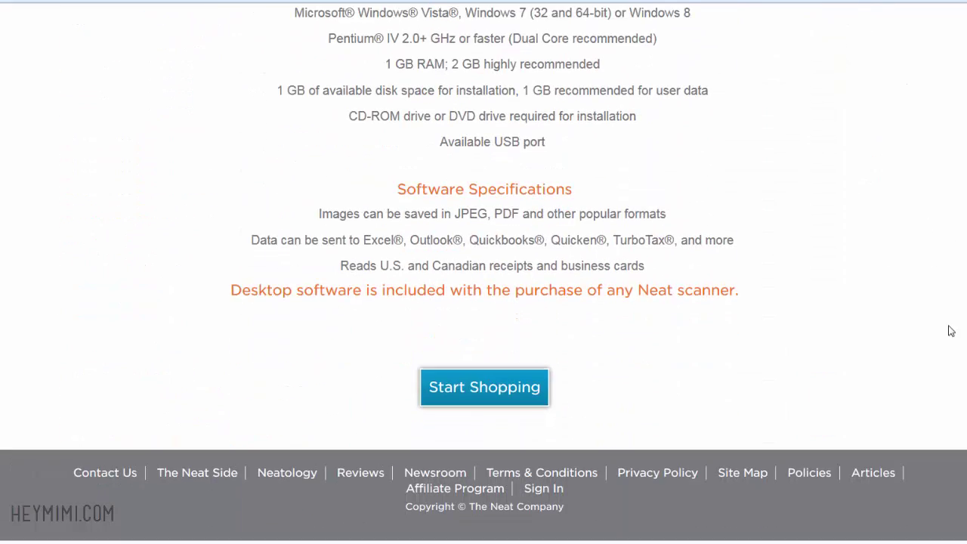
scroll(646, 255, up, 1)
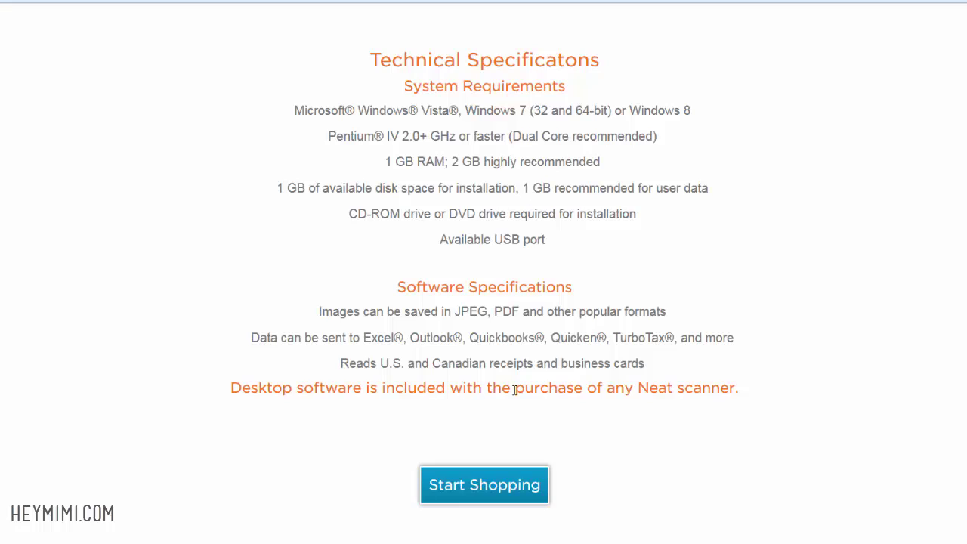
scroll(613, 306, up, 5)
scroll(632, 374, up, 4)
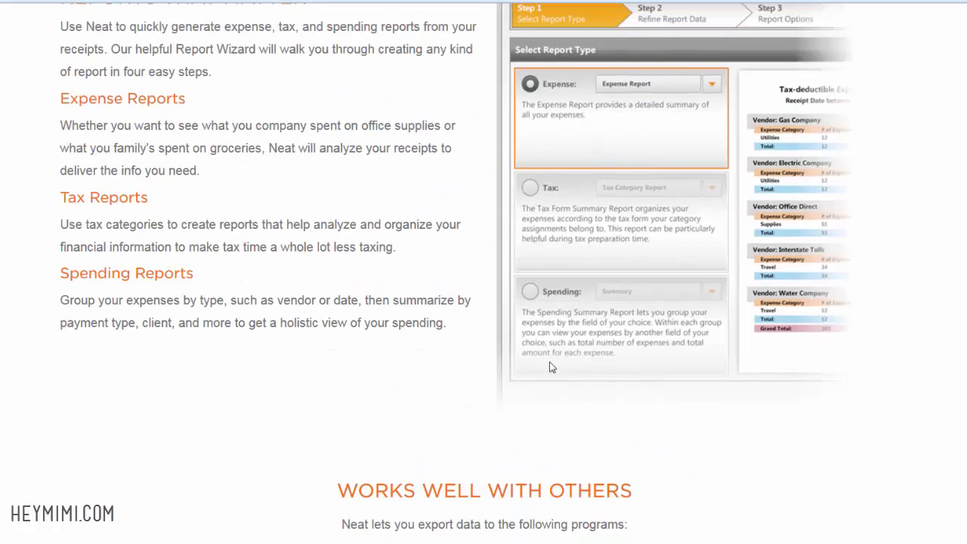
scroll(117, 241, up, 5)
scroll(371, 295, up, 3)
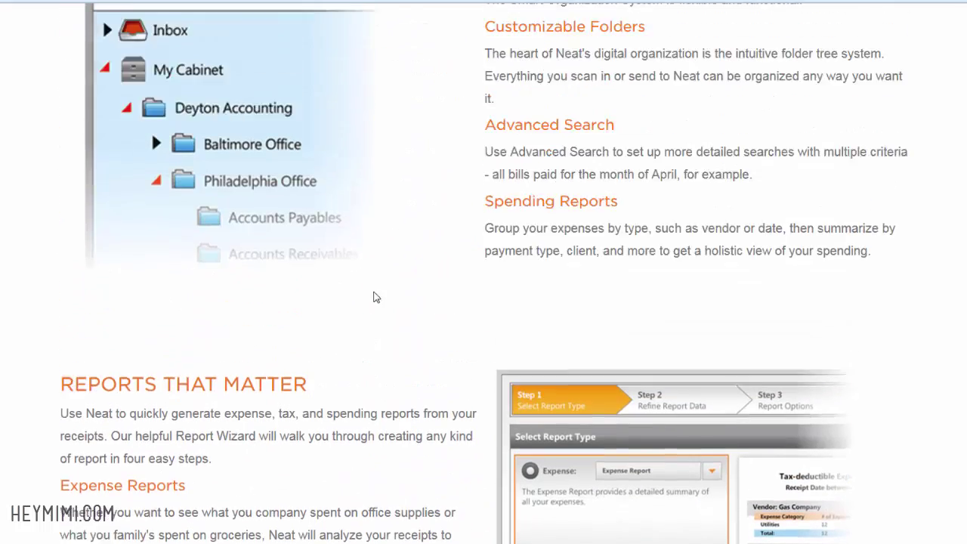
scroll(741, 424, up, 5)
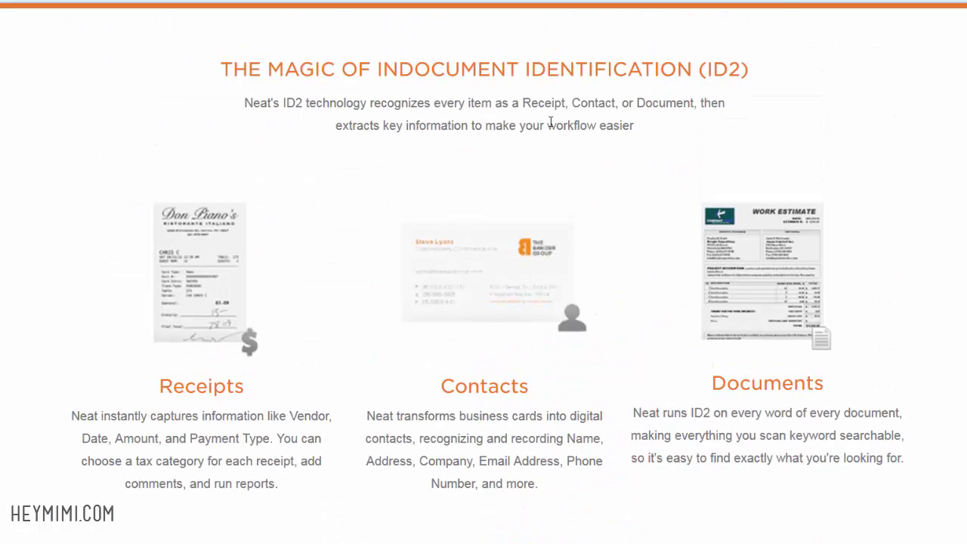
scroll(818, 470, up, 5)
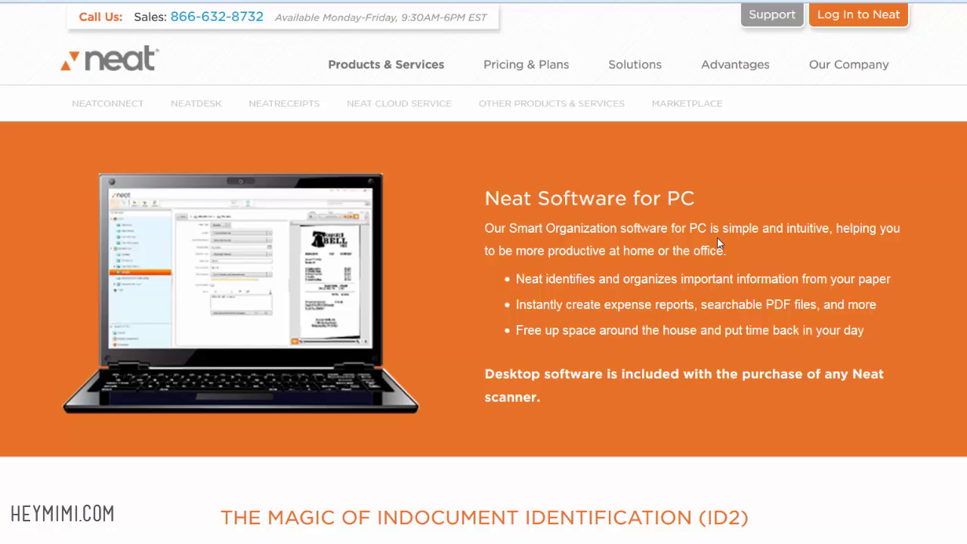
scroll(718, 243, down, 3)
scroll(718, 244, down, 6)
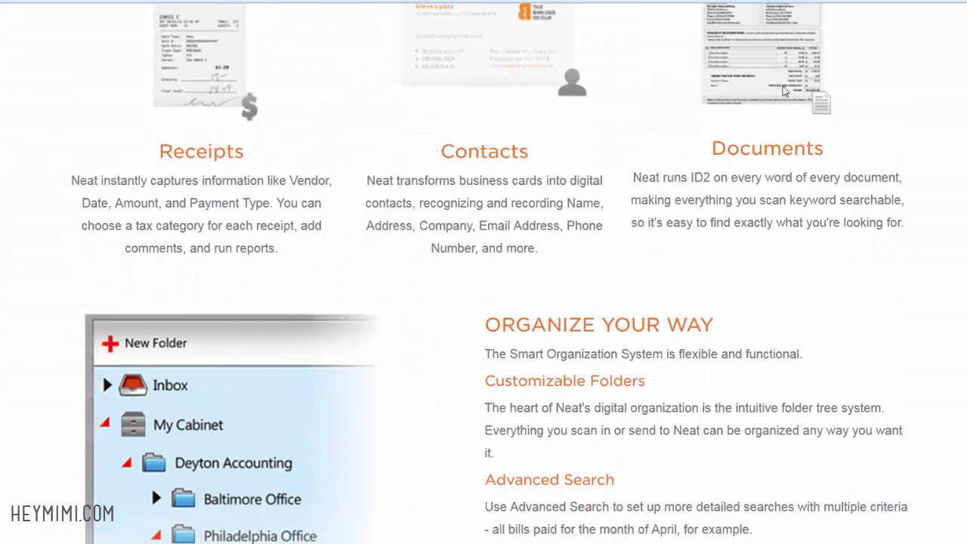
scroll(788, 148, down, 3)
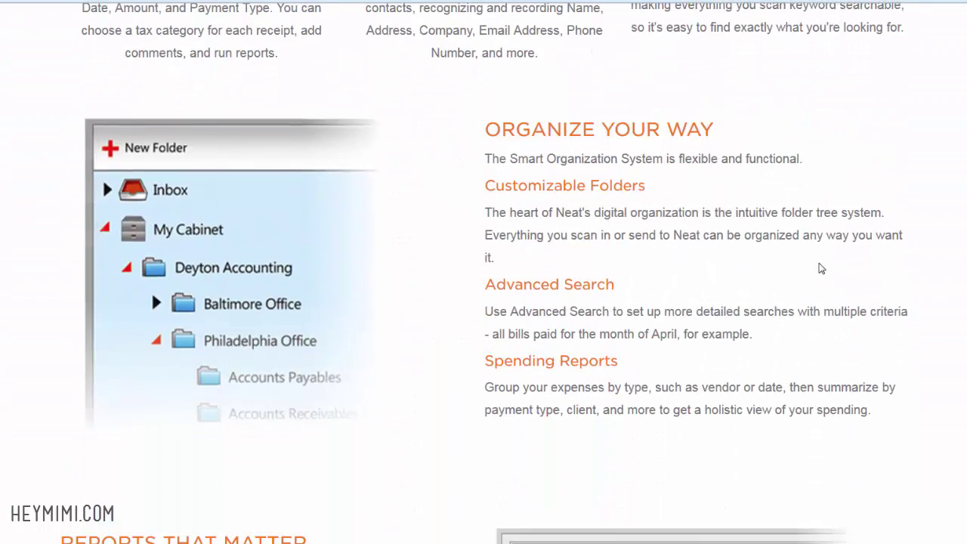
scroll(569, 178, down, 6)
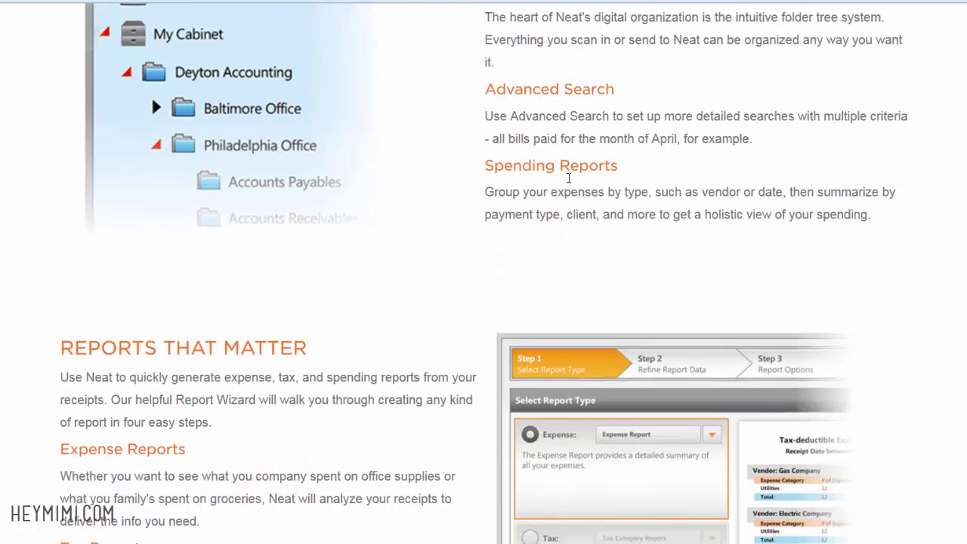
scroll(423, 322, down, 6)
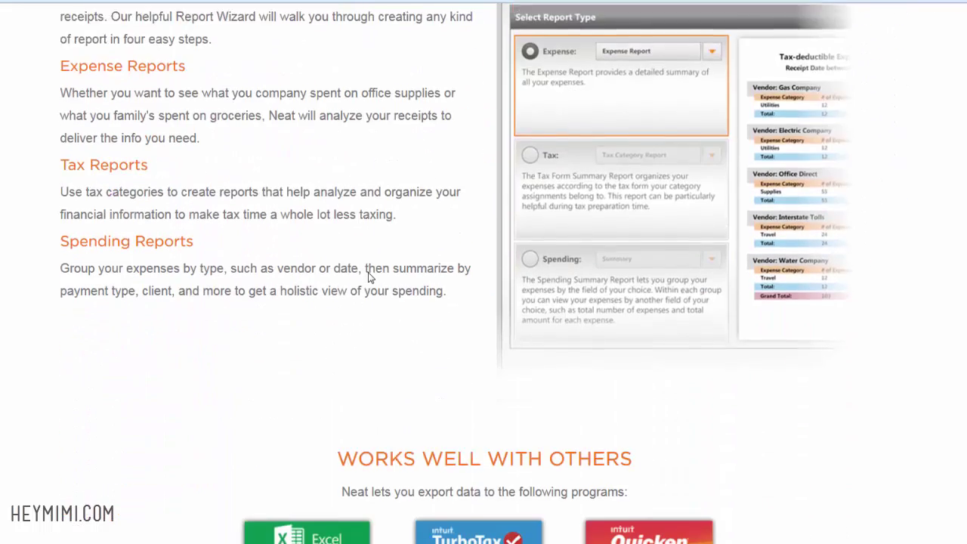
scroll(512, 19, down, 7)
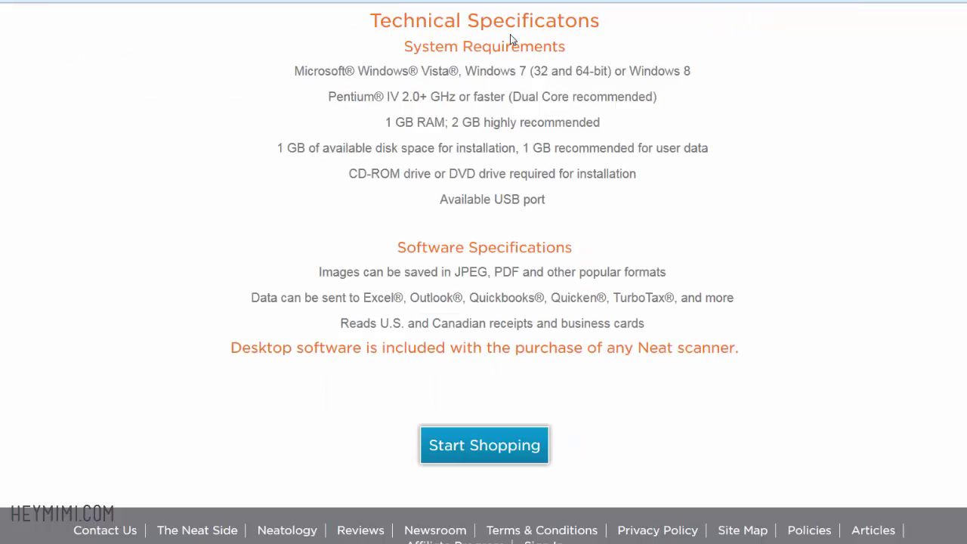
scroll(620, 378, down, 1)
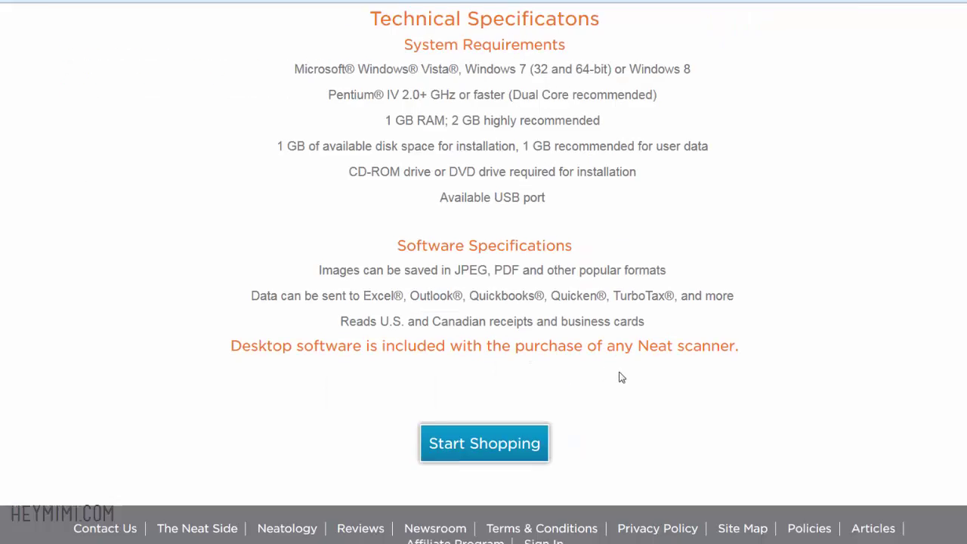
Open the PC Software category in the Neat website's support Help Center.
scroll(758, 364, up, 18)
scroll(775, 225, up, 10)
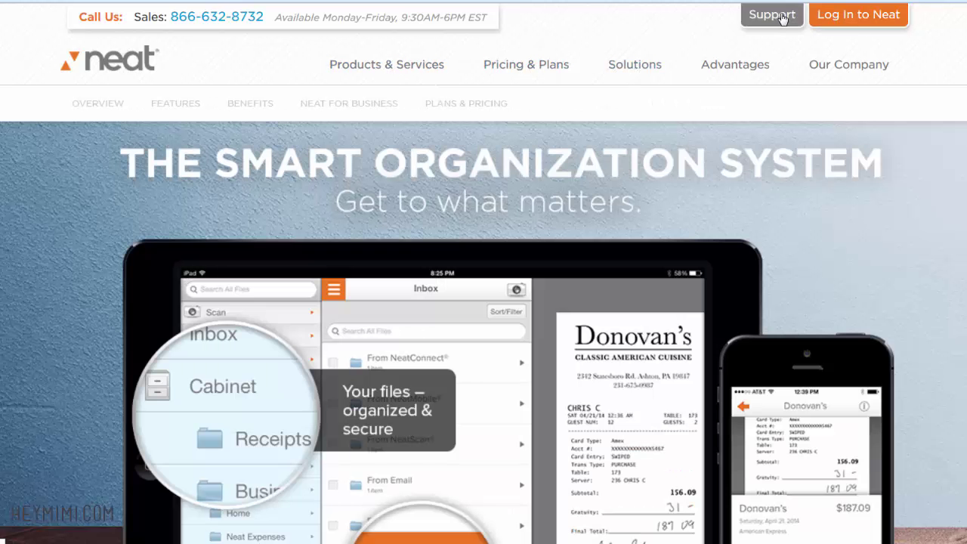
click(780, 18)
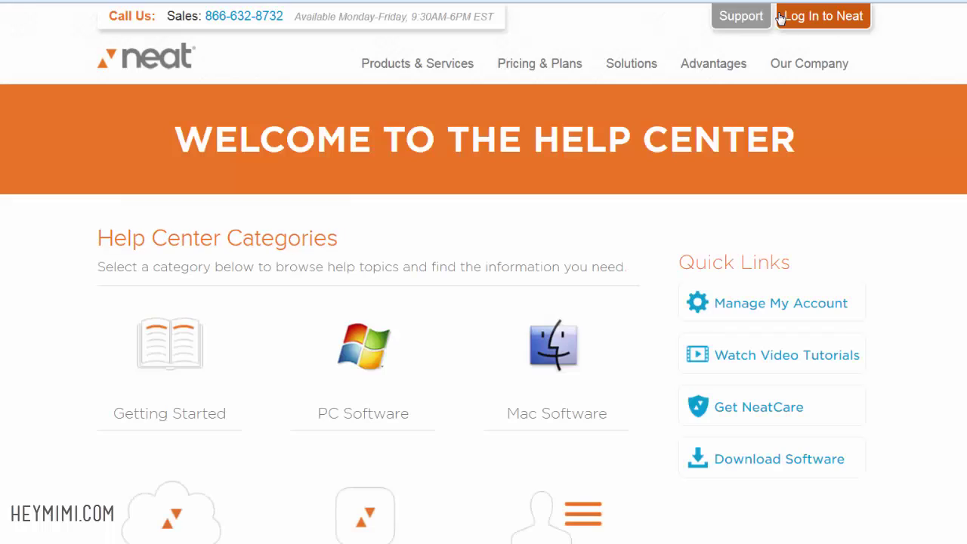
scroll(265, 303, down, 2)
scroll(265, 302, down, 1)
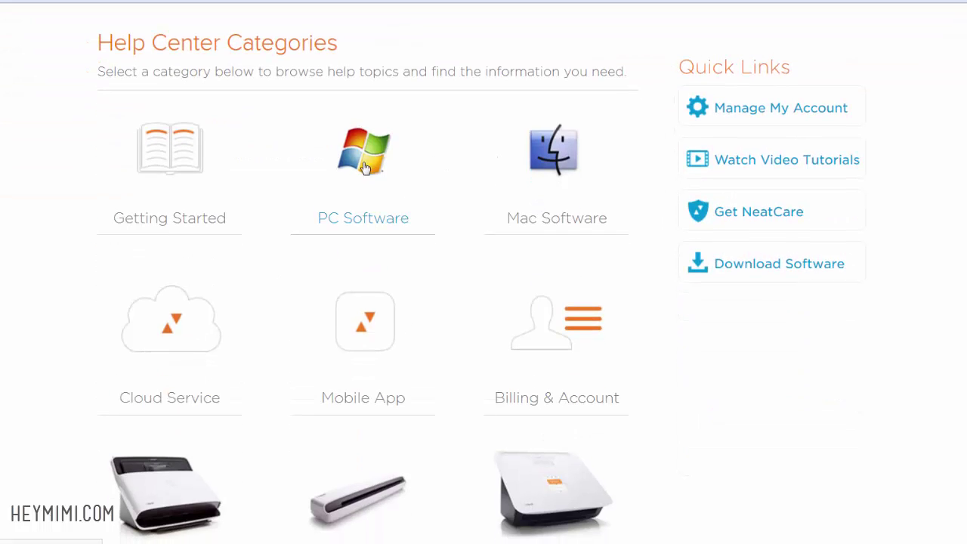
click(381, 169)
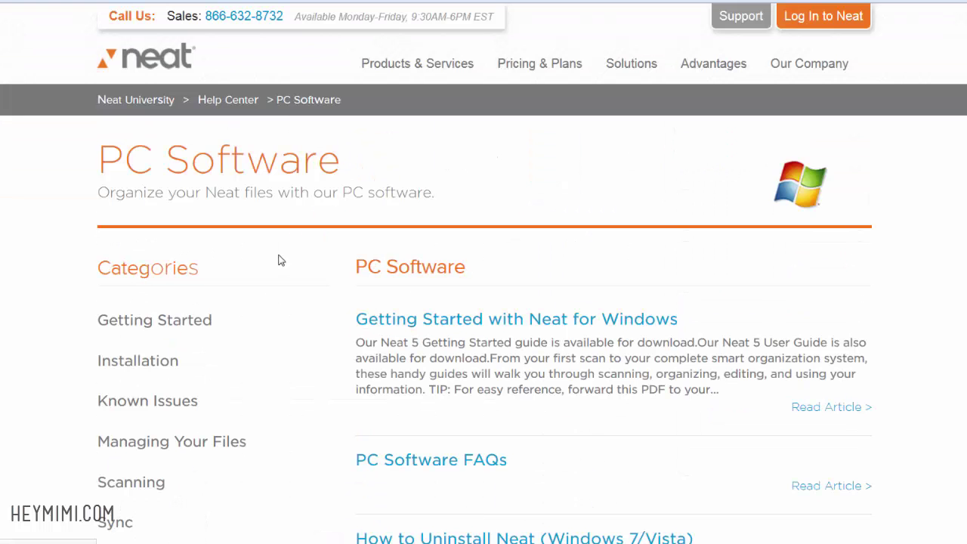
Browse the PC Software help articles and the Getting Started category for a Neat 5.5 download.
scroll(280, 261, down, 1)
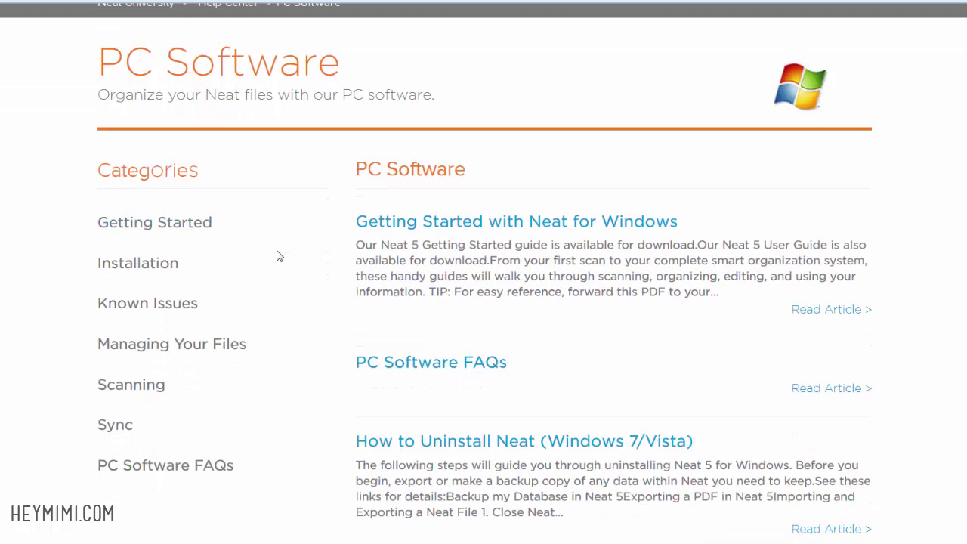
scroll(277, 256, down, 1)
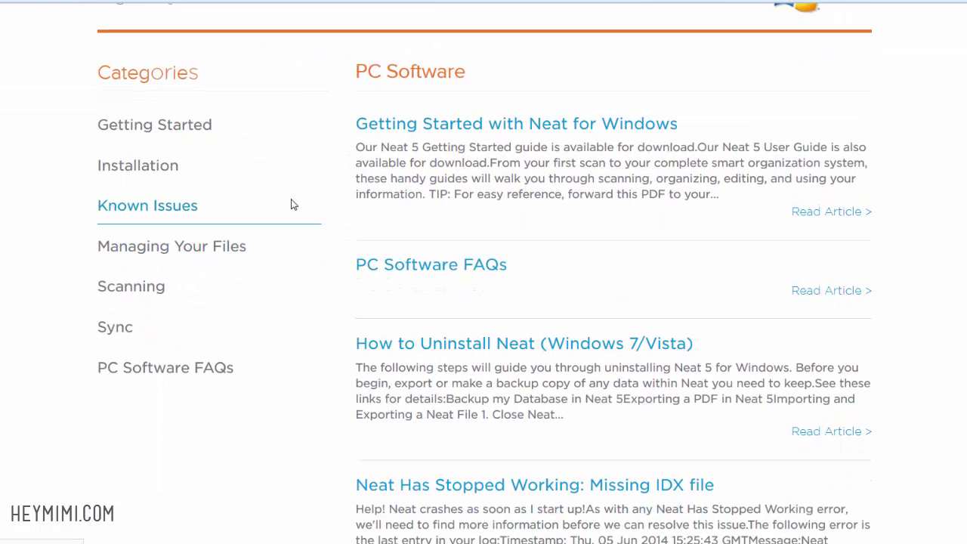
scroll(294, 205, down, 1)
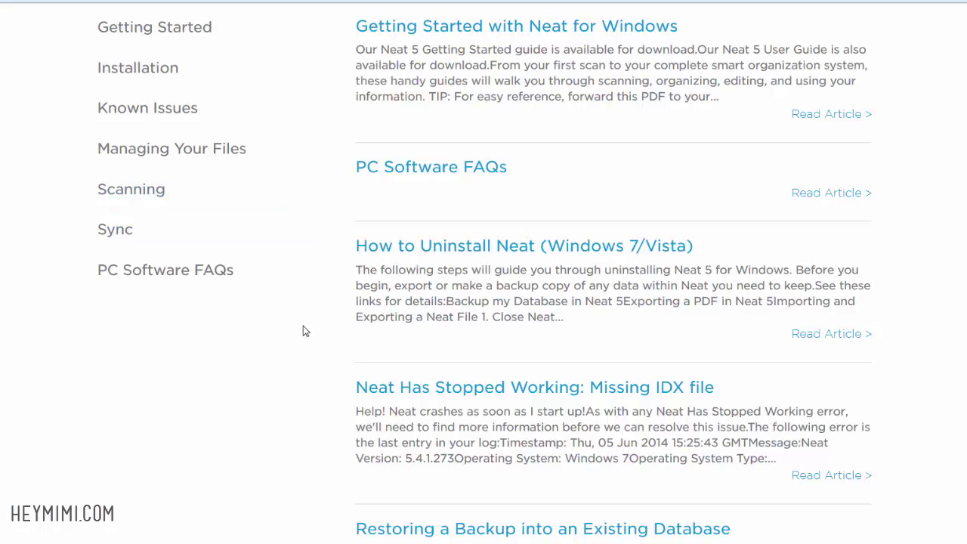
scroll(435, 269, down, 3)
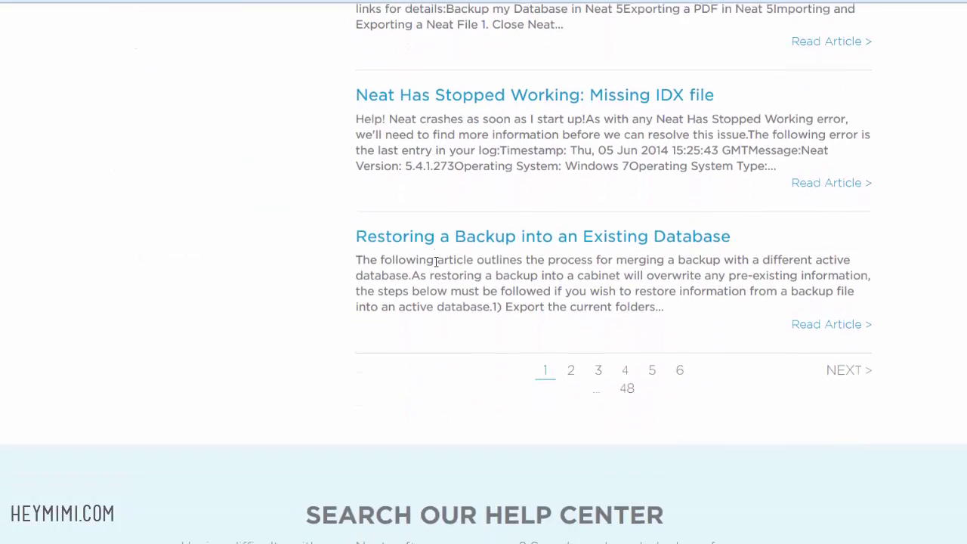
scroll(212, 263, up, 5)
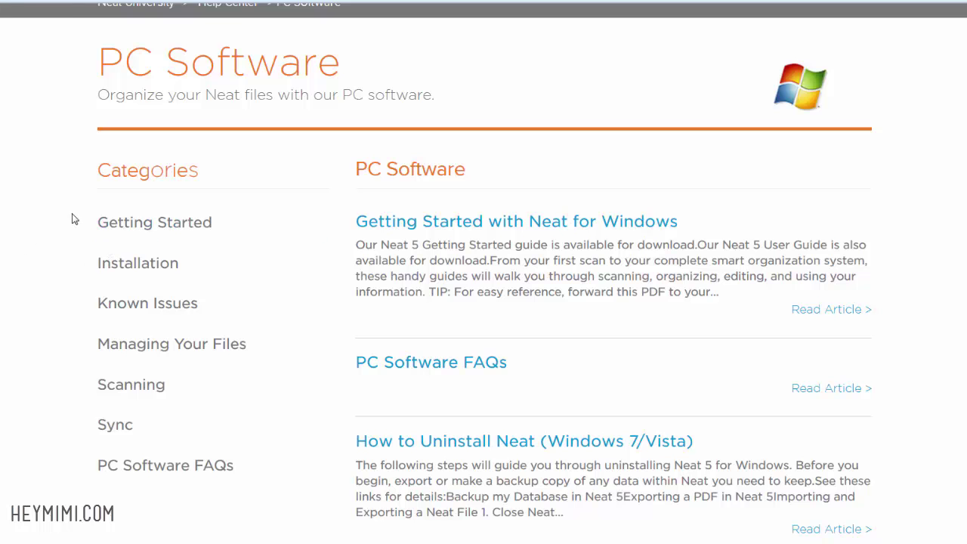
click(131, 222)
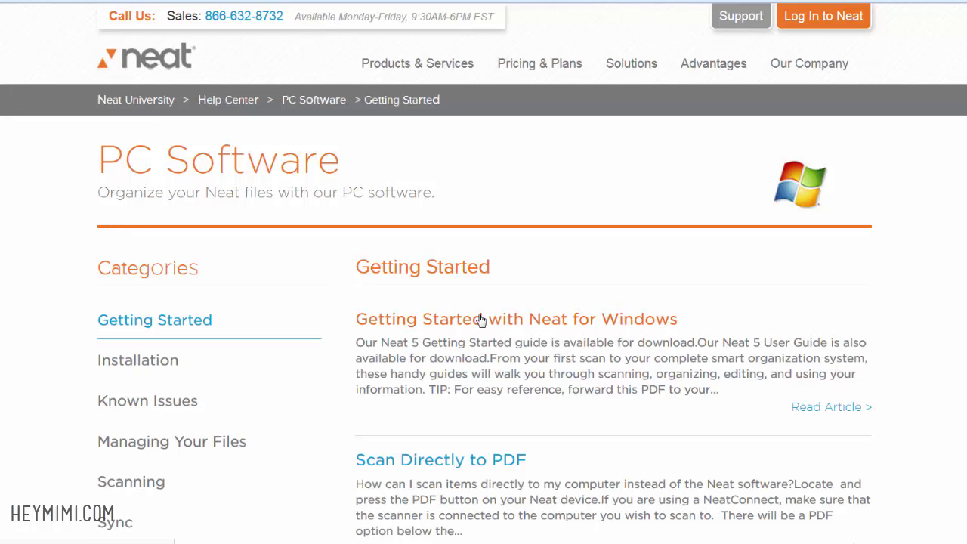
scroll(480, 320, down, 4)
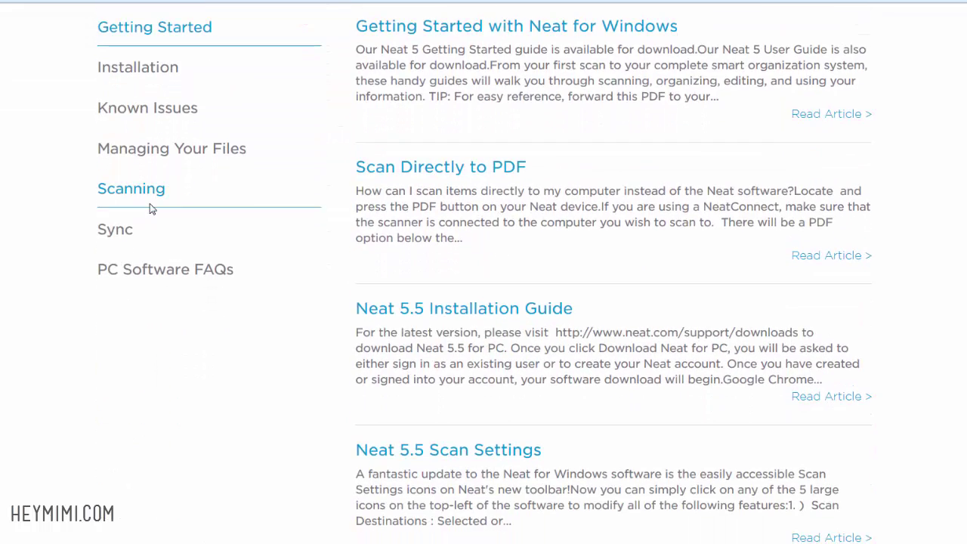
In the PC Software FAQs, expand "How do I upgrade to Neat 5?" and follow the upgrade link in its answer.
click(139, 273)
scroll(350, 294, down, 3)
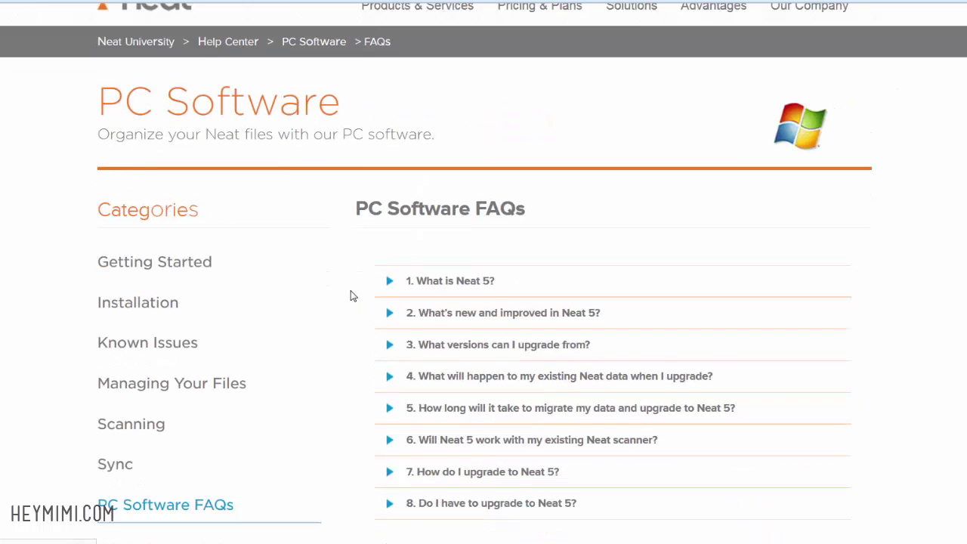
click(483, 339)
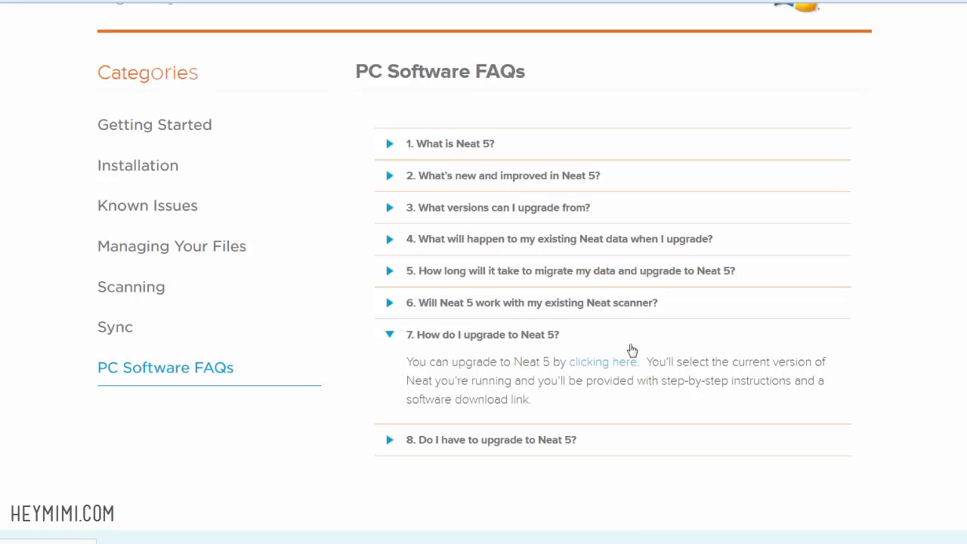
click(608, 366)
click(603, 361)
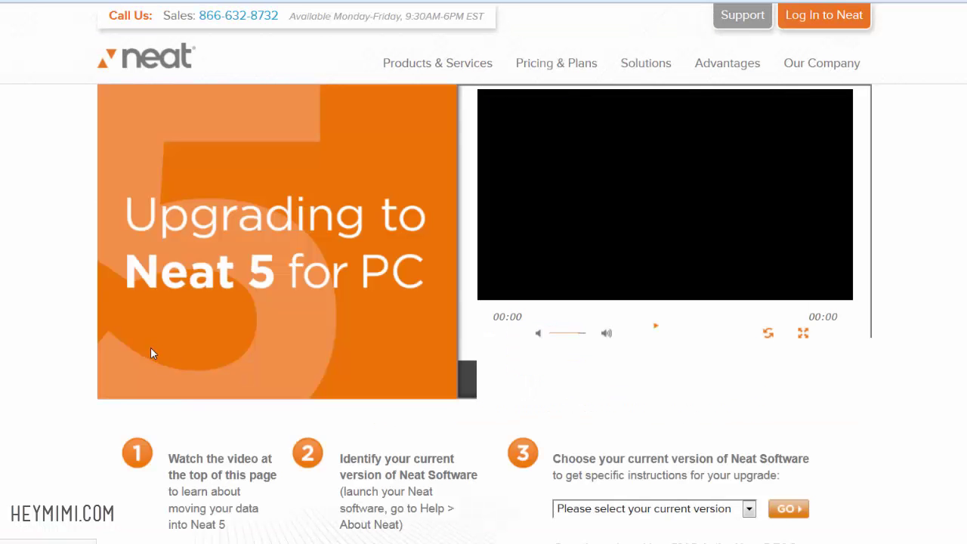
Pause the Data Migration in Neat 5 video on the upgrade page.
scroll(151, 349, down, 2)
scroll(456, 452, up, 2)
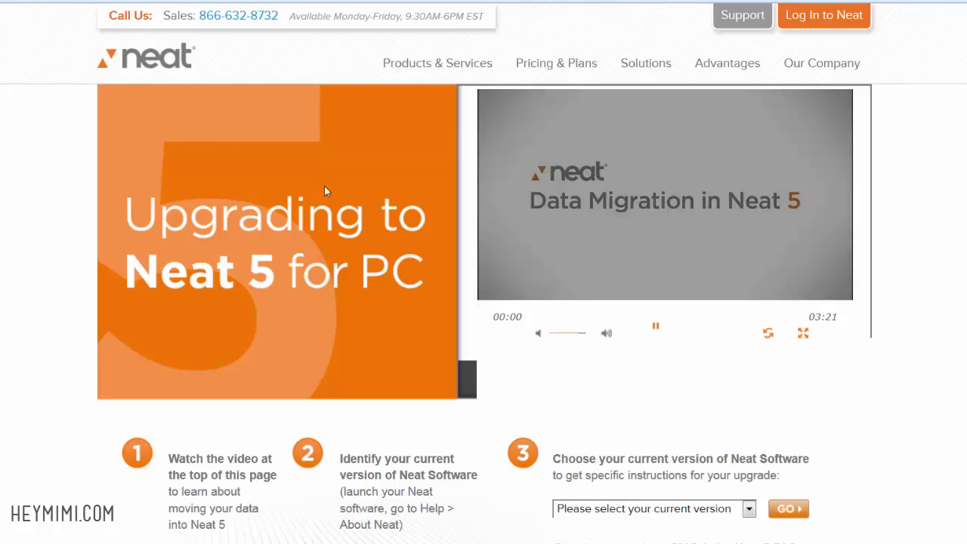
click(656, 327)
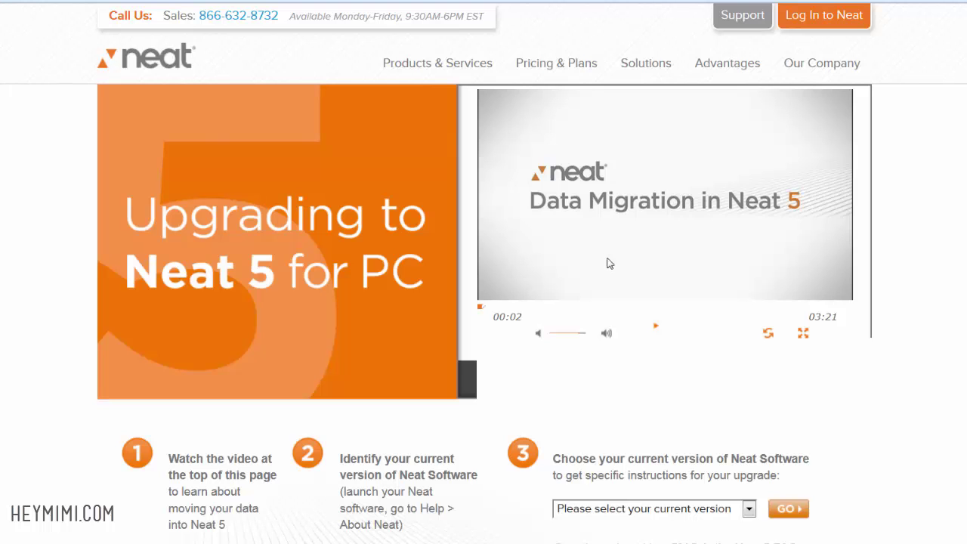
Review the available choices for the current version of Neat Software without selecting one.
scroll(962, 396, down, 3)
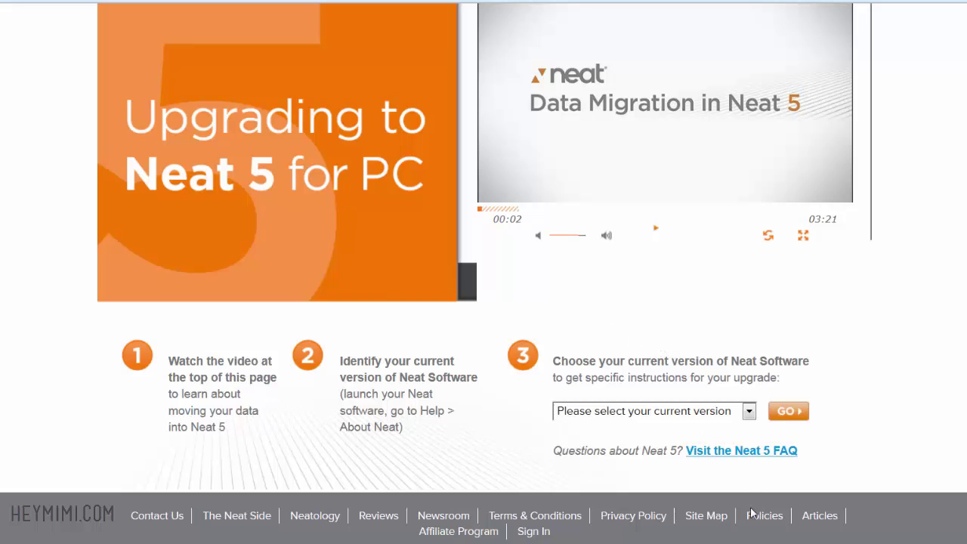
click(748, 412)
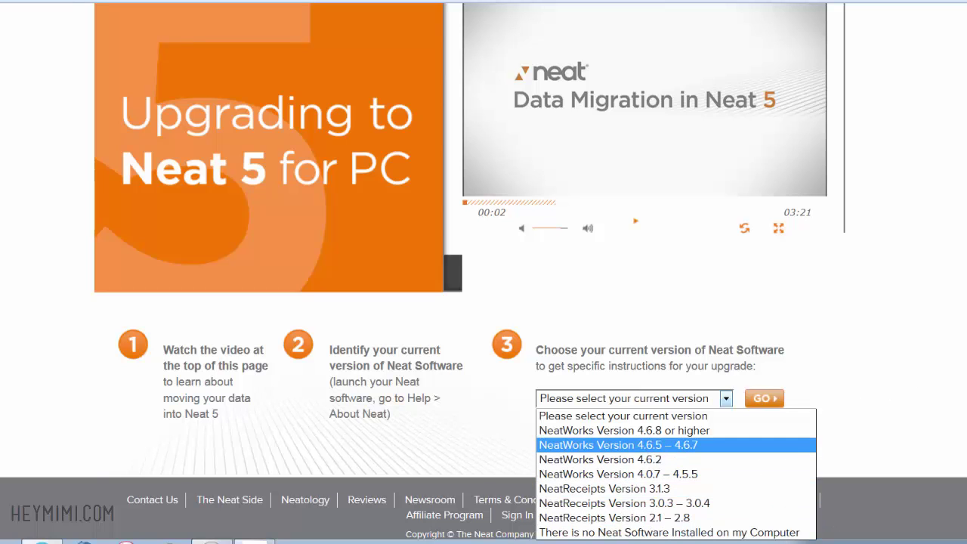
key(Escape)
scroll(484, 272, down, 2)
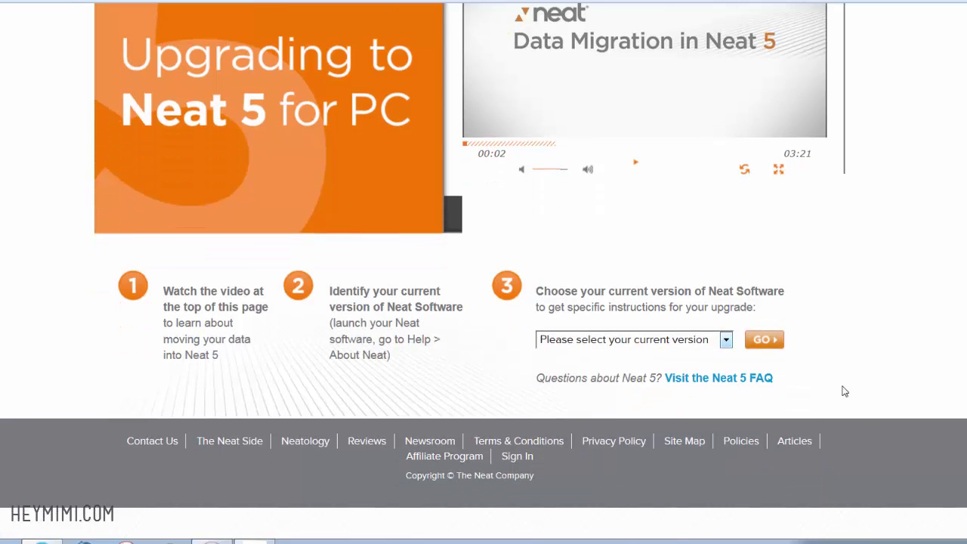
click(725, 344)
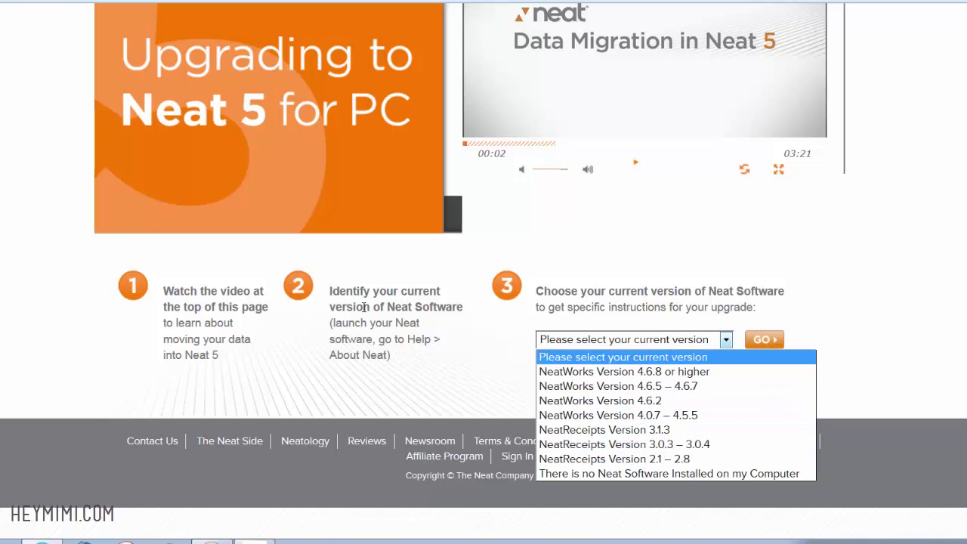
click(206, 307)
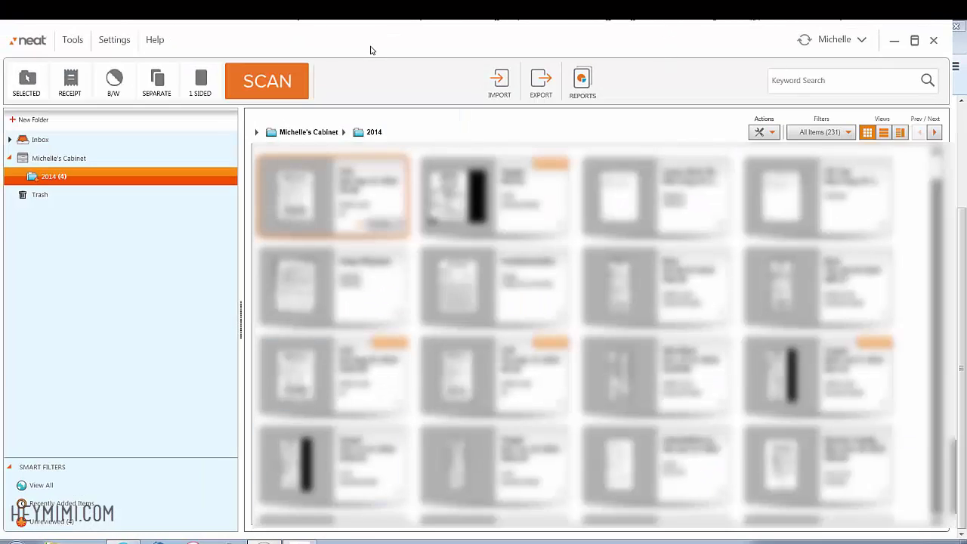
Check the installed version in the Neat desktop application's About Neat information and close it.
click(158, 40)
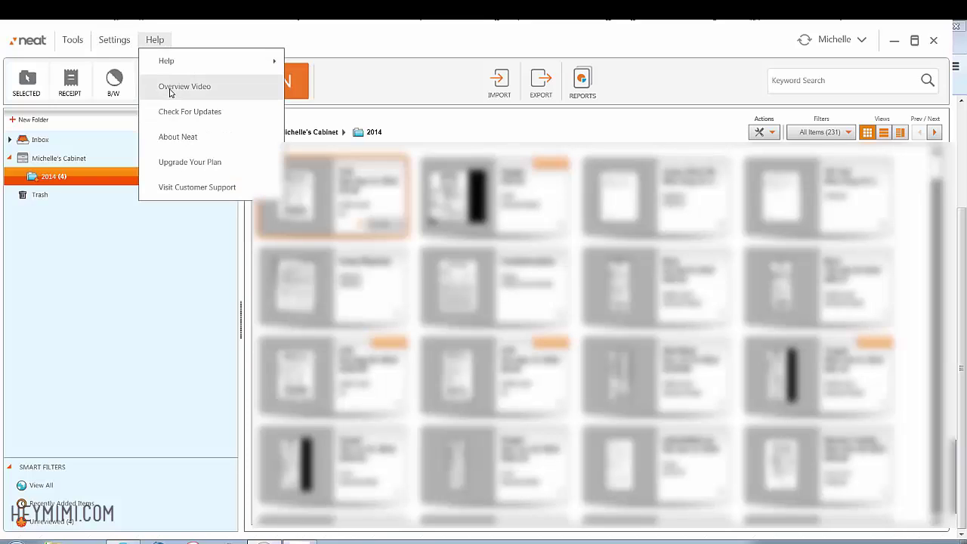
click(177, 138)
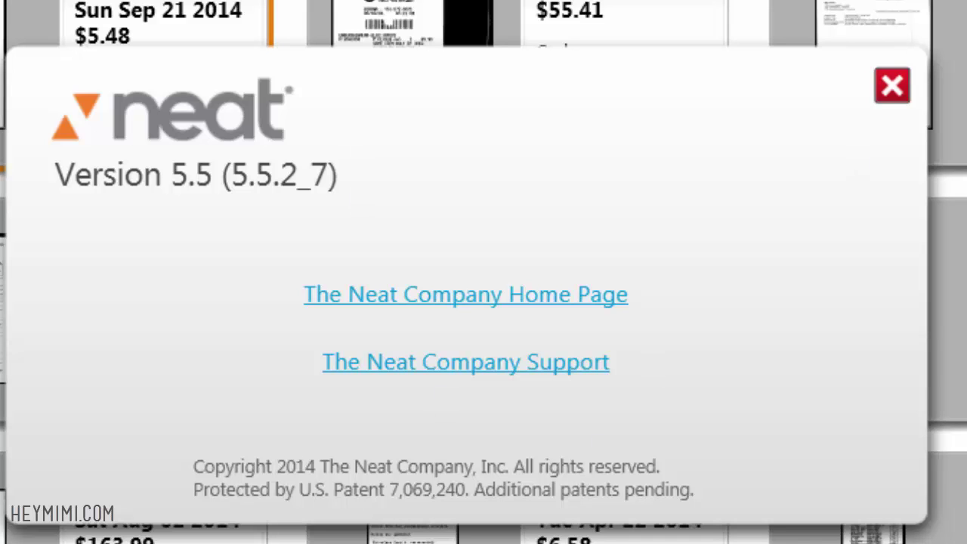
click(891, 89)
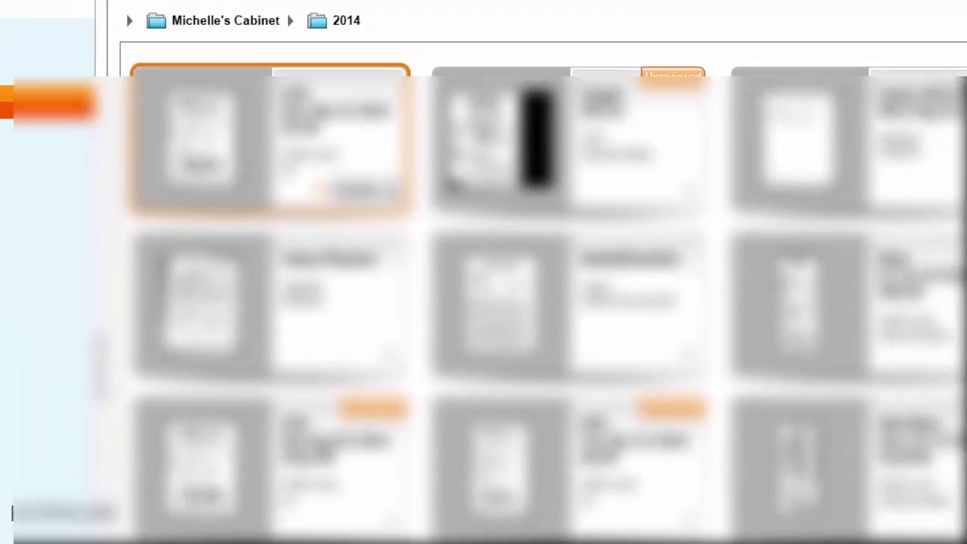
click(132, 7)
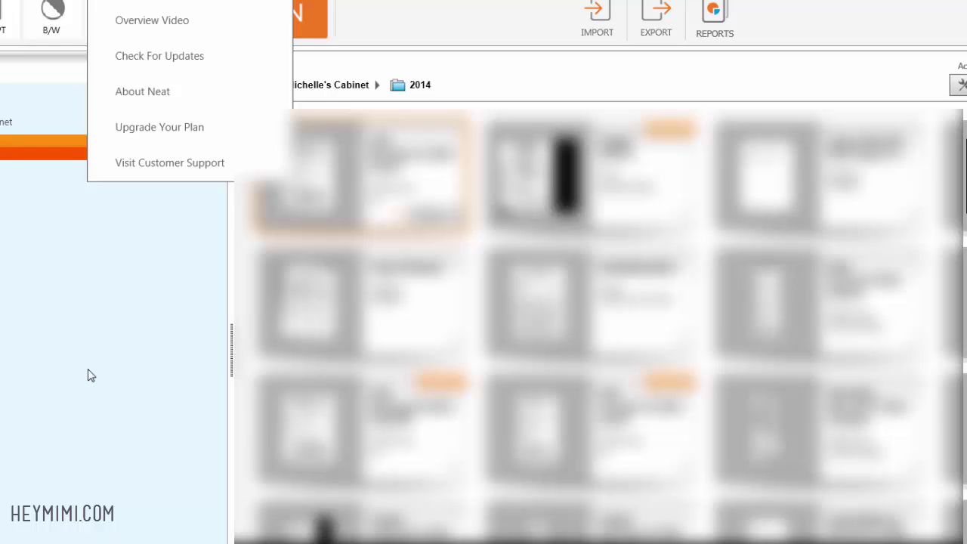
key(Escape)
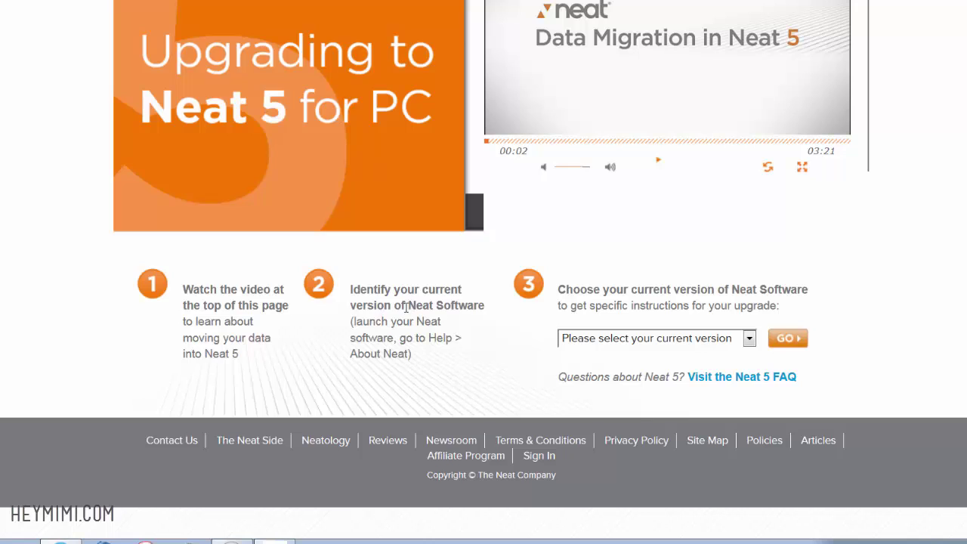
Choose "There is no Neat Software Installed on my Computer" as the current version and request its upgrade instructions.
click(751, 340)
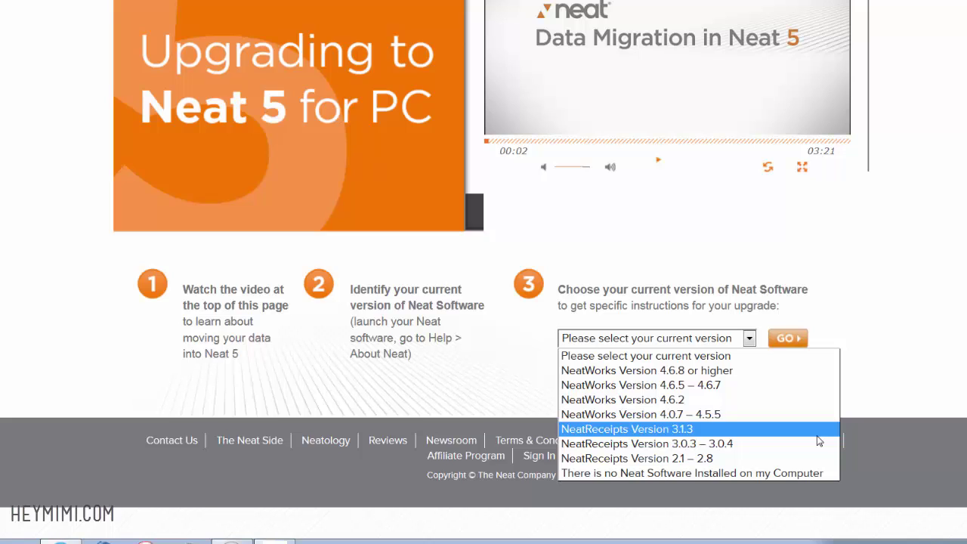
click(803, 472)
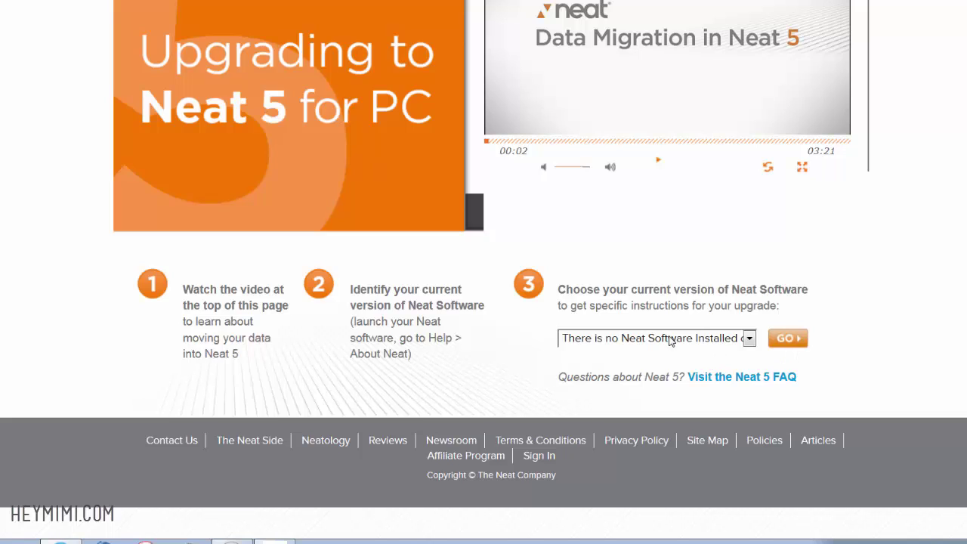
click(790, 346)
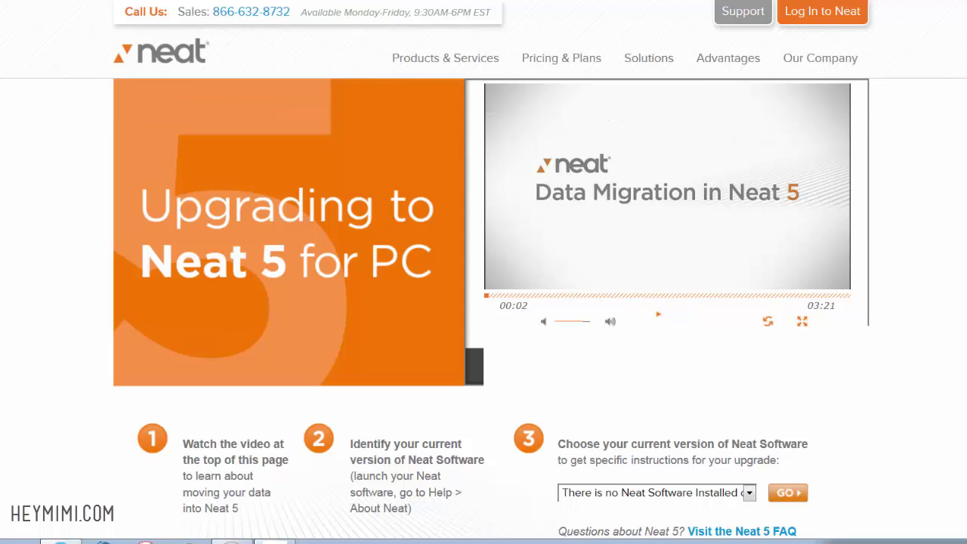
click(160, 52)
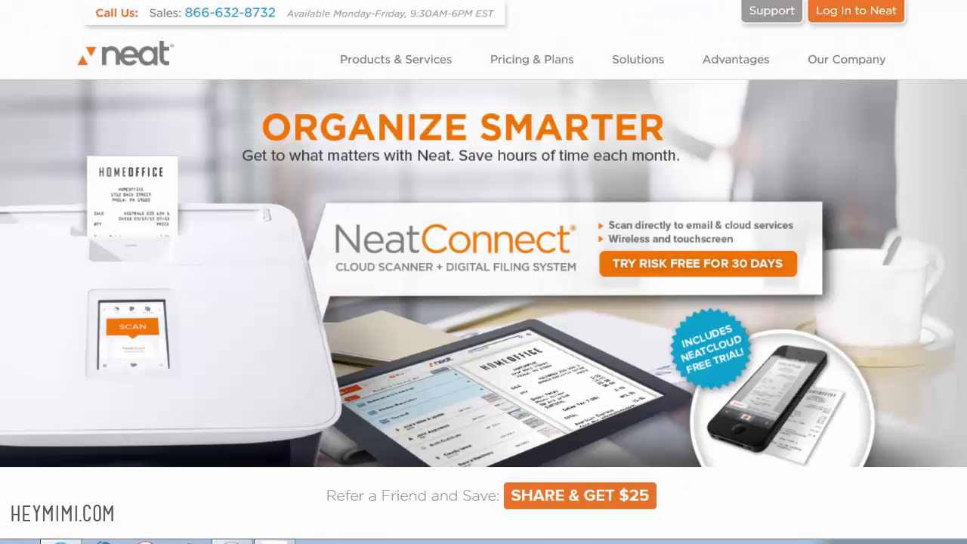
mouse_move(649, 65)
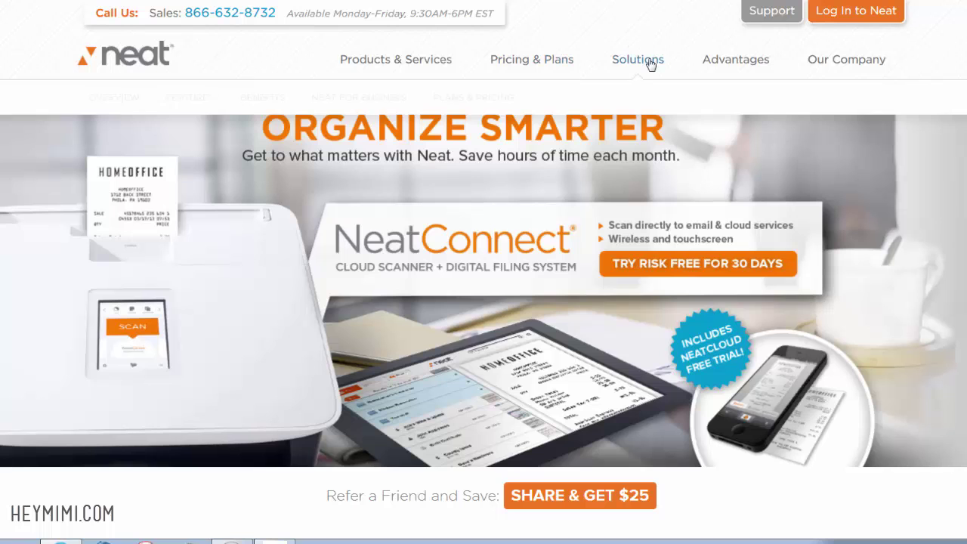
click(777, 15)
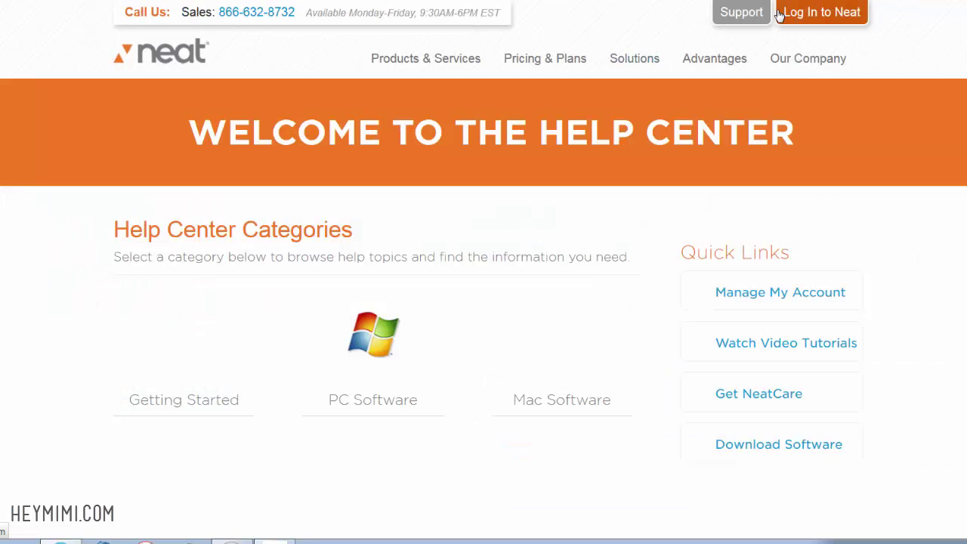
scroll(85, 176, down, 1)
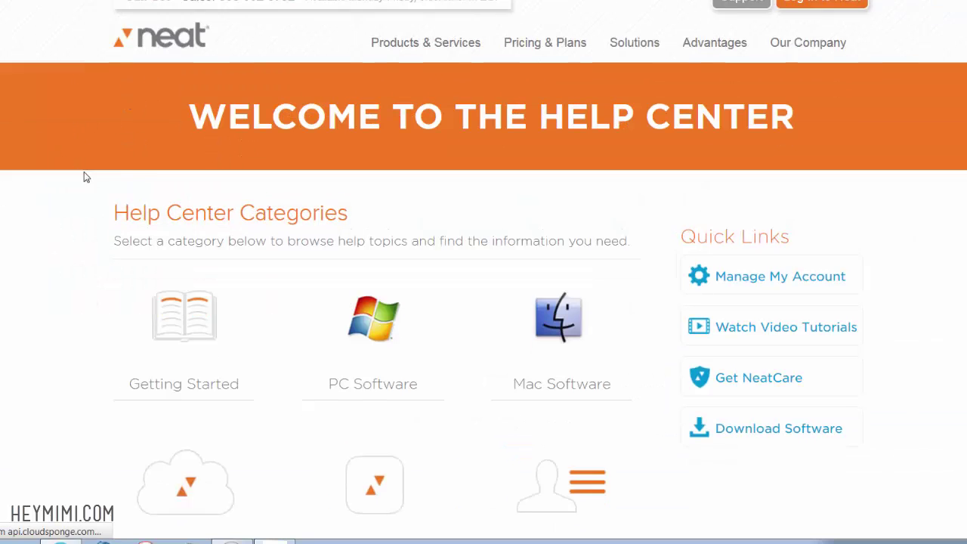
scroll(86, 176, down, 3)
click(371, 150)
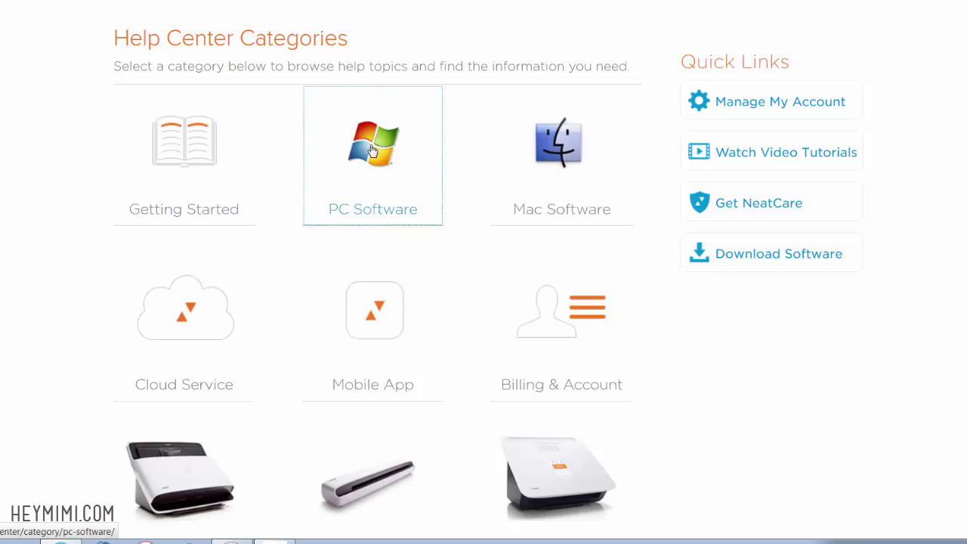
scroll(356, 280, down, 5)
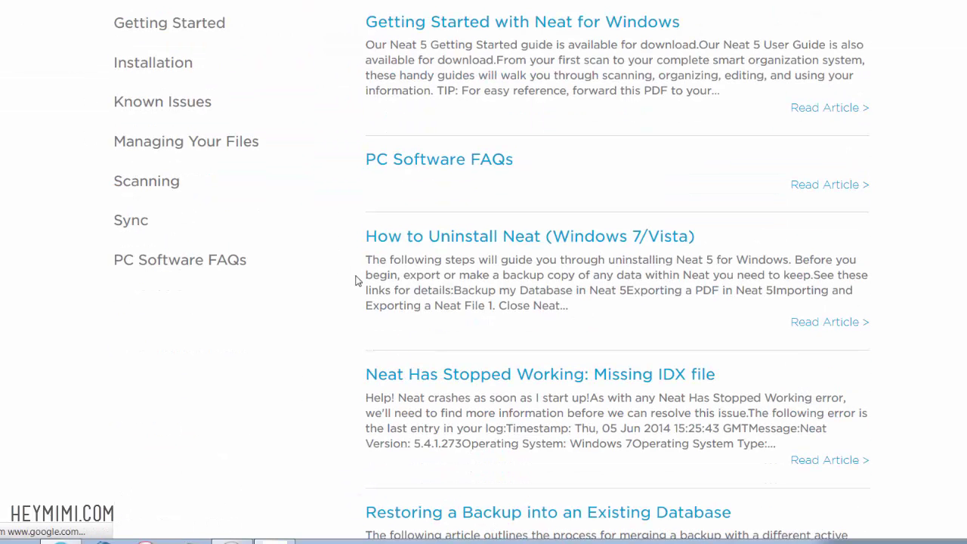
In the PC Software FAQs, expand "How do I upgrade to Neat 5?" and follow its upgrade link.
click(160, 268)
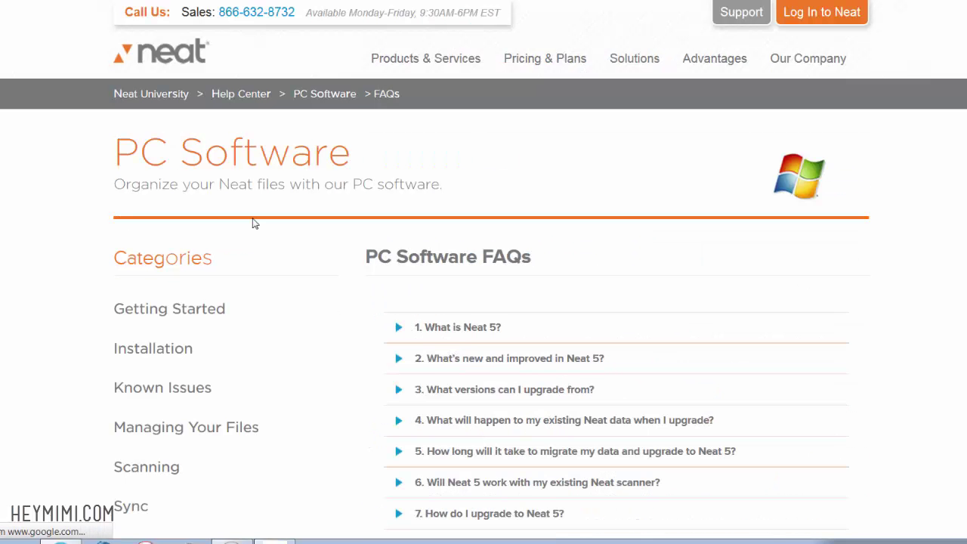
scroll(254, 224, down, 3)
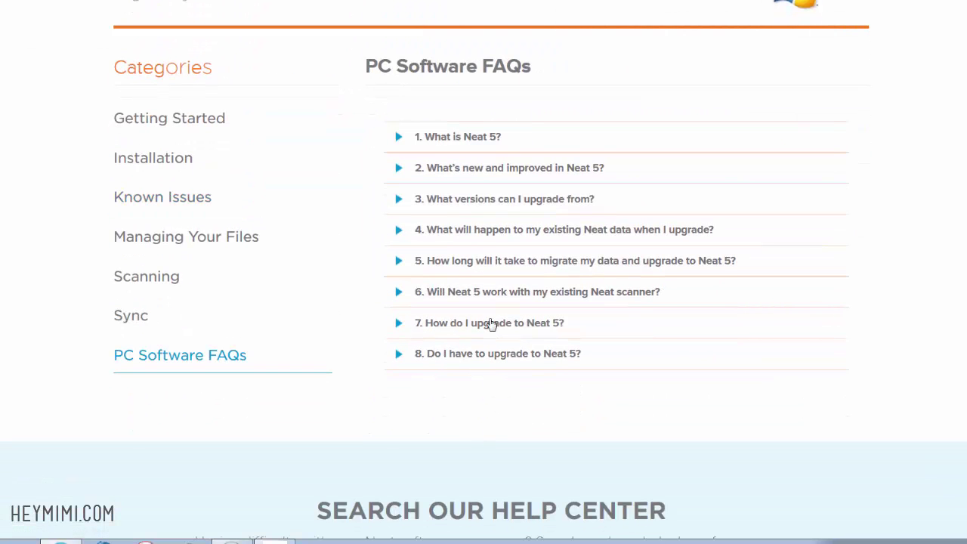
click(491, 323)
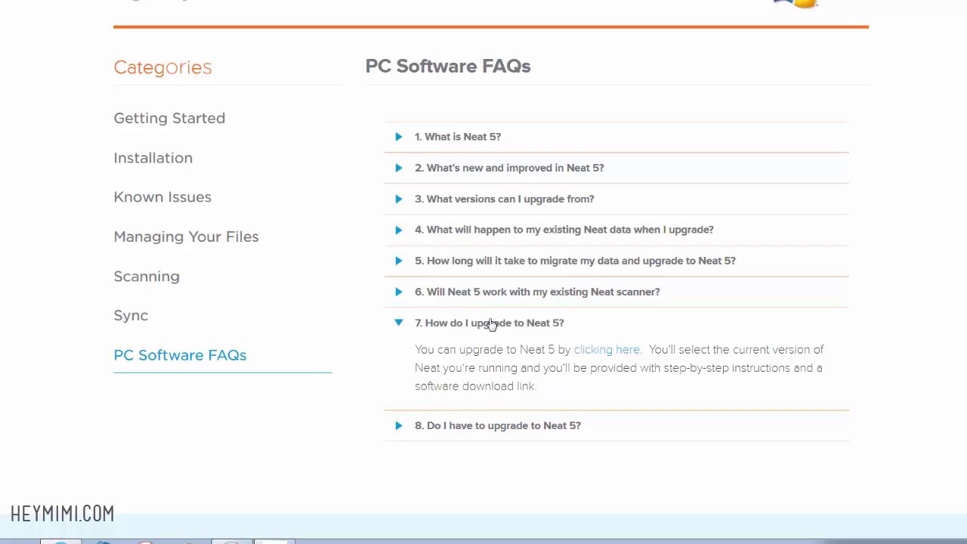
click(597, 352)
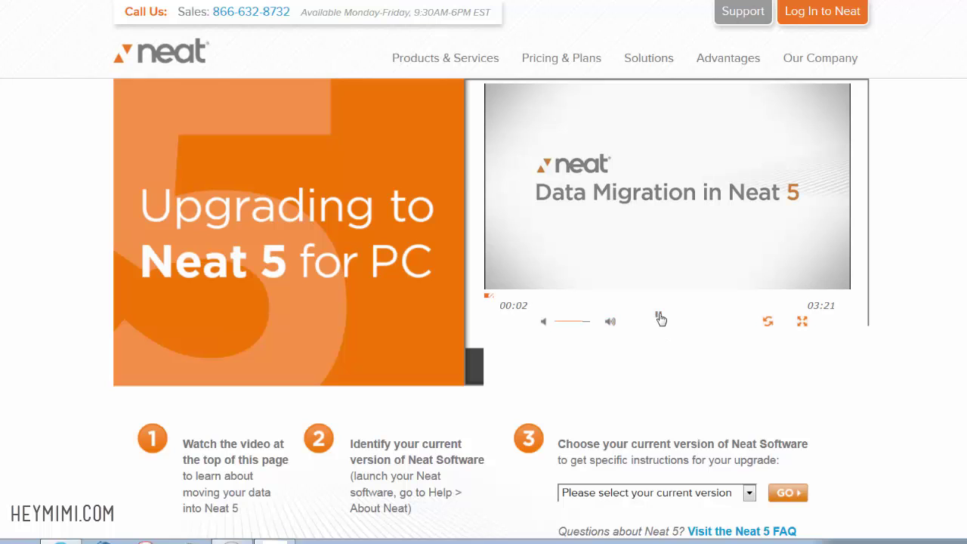
Pause the data migration video and choose "There is no Neat Software Installed on my Computer" as the current version.
click(660, 319)
scroll(894, 361, down, 2)
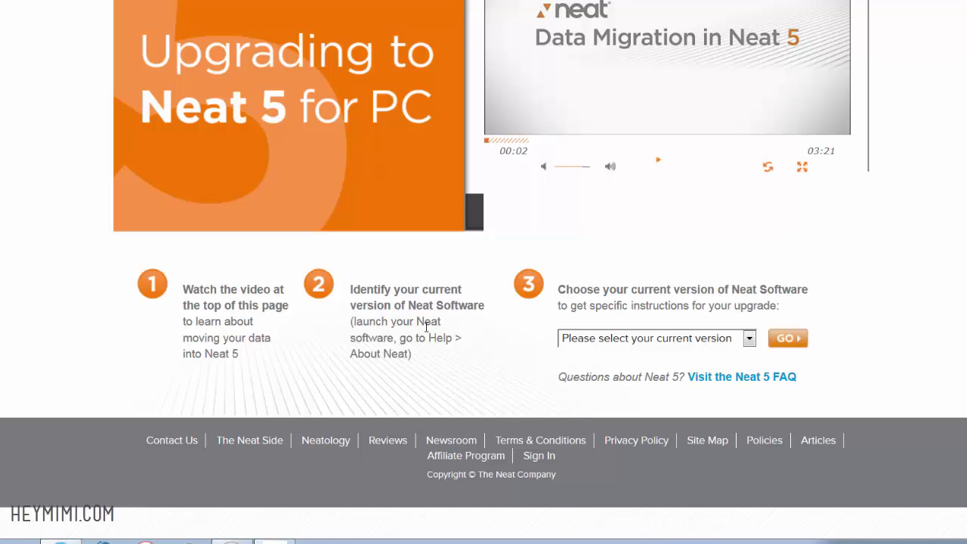
click(750, 342)
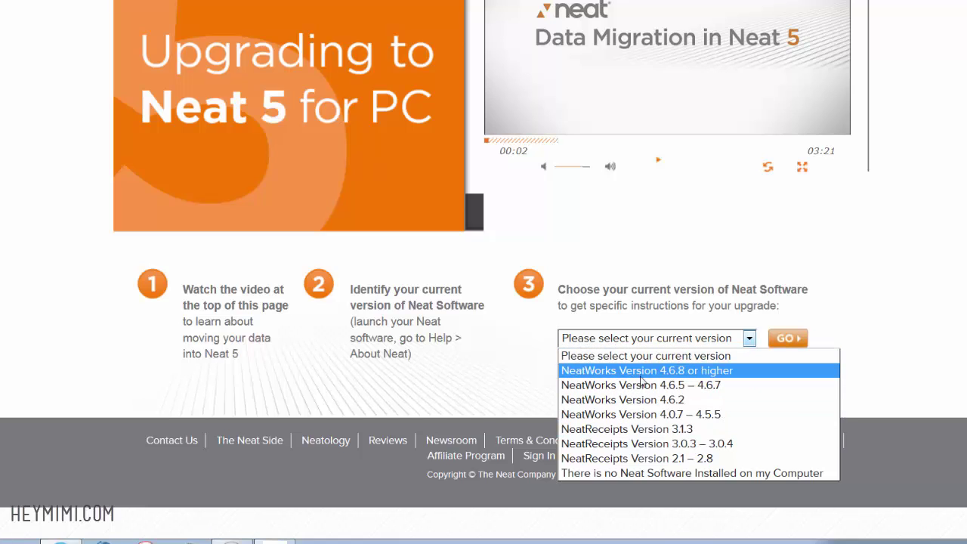
click(699, 474)
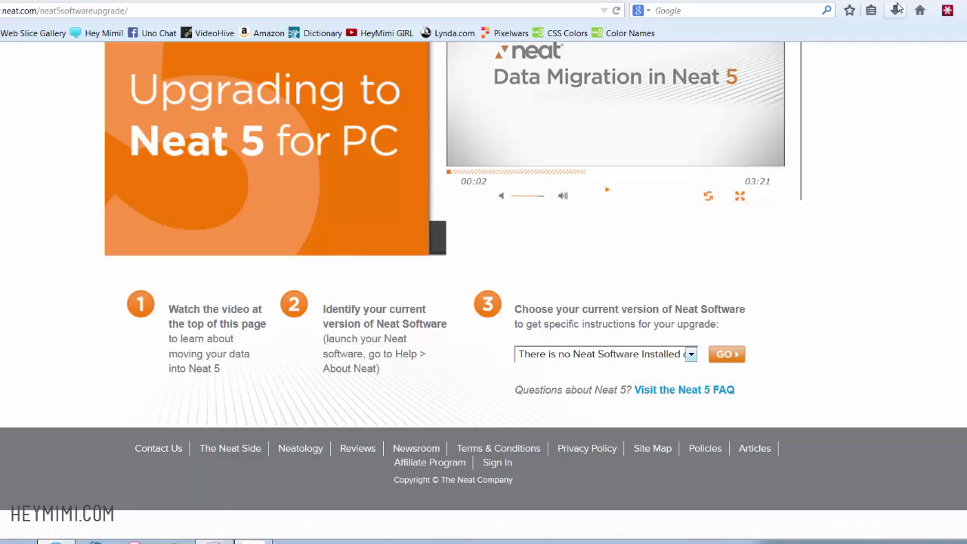
Check the browser's session downloads and request the full downloads list.
click(896, 9)
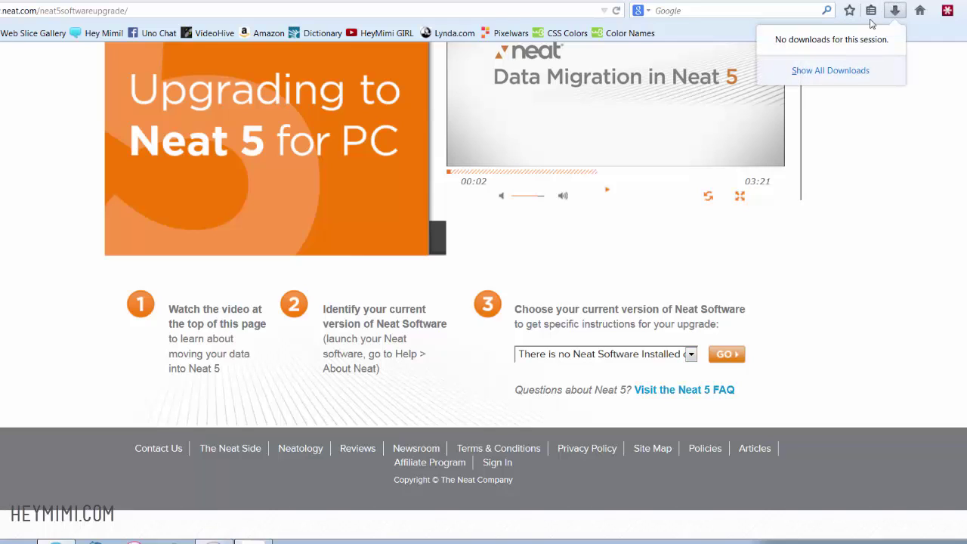
click(848, 72)
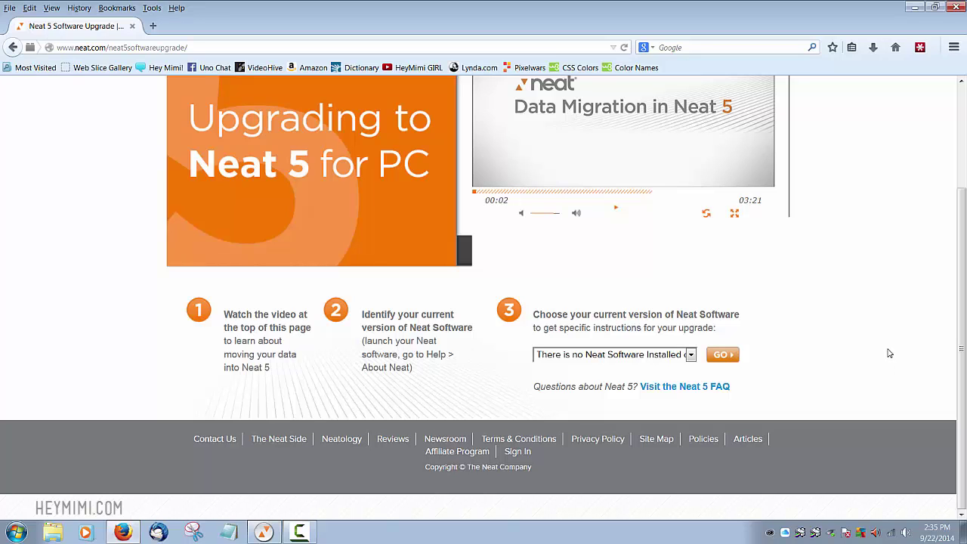
Open the Control Panel's list of installed programs and select the Neat entry.
key(super)
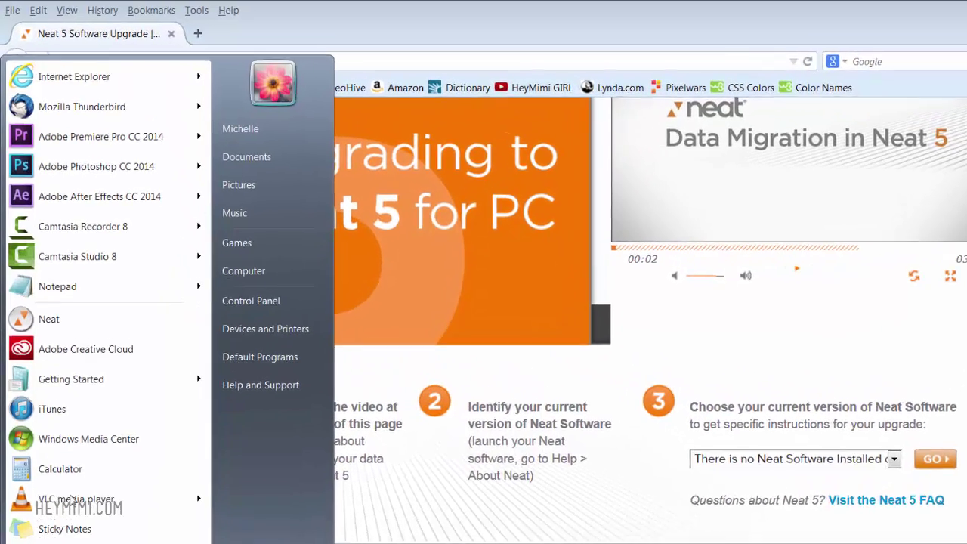
click(214, 256)
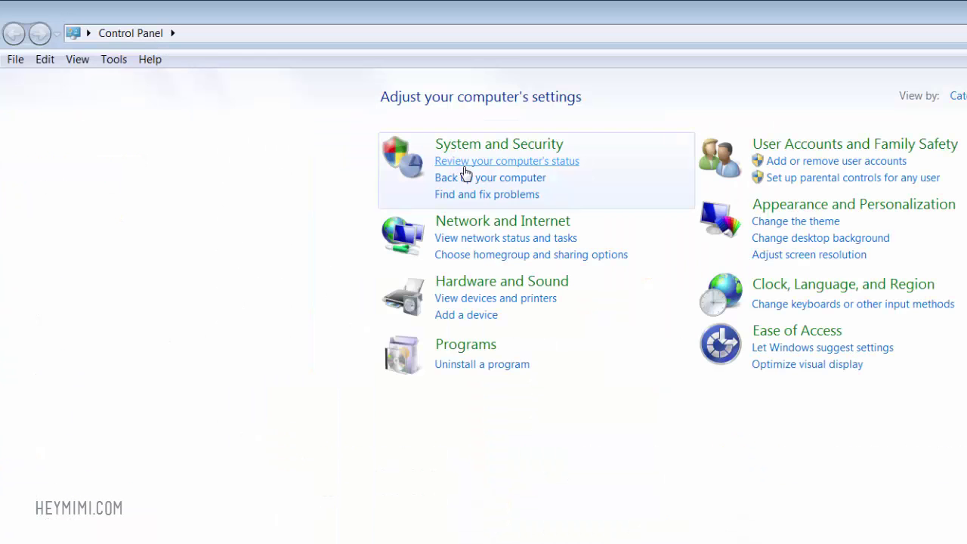
click(486, 365)
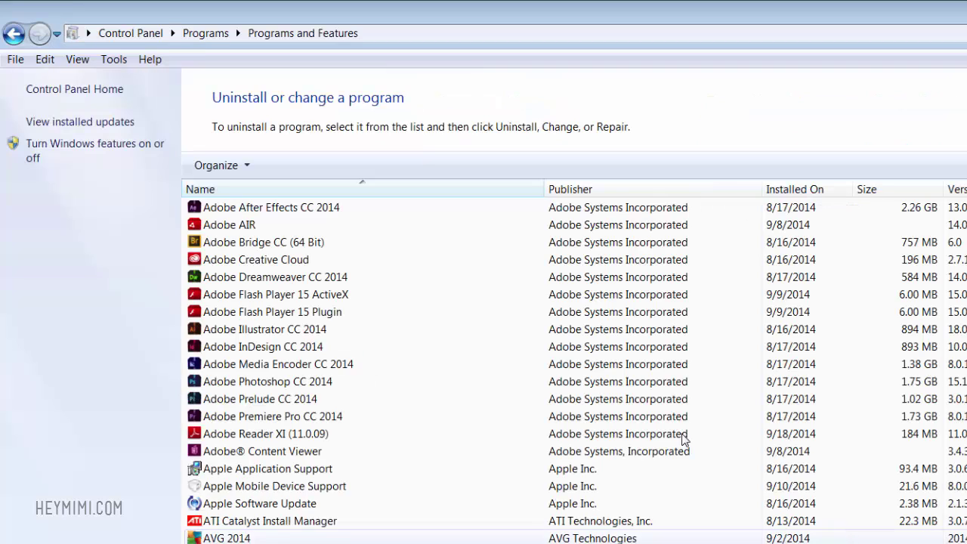
scroll(374, 281, down, 4)
scroll(374, 281, down, 6)
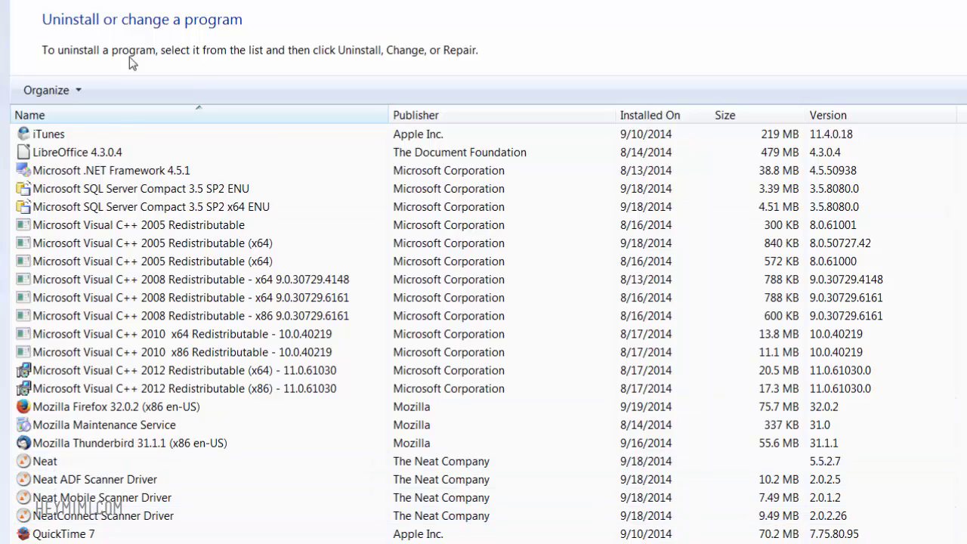
click(43, 462)
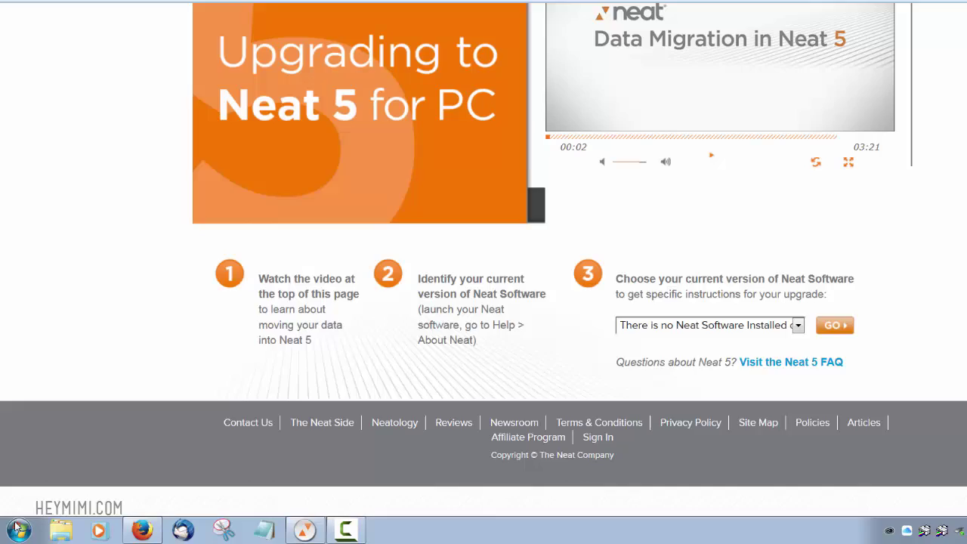
Find Uninstall Neat in the Neat program folder among all Start menu programs and close the menu without running it.
click(21, 529)
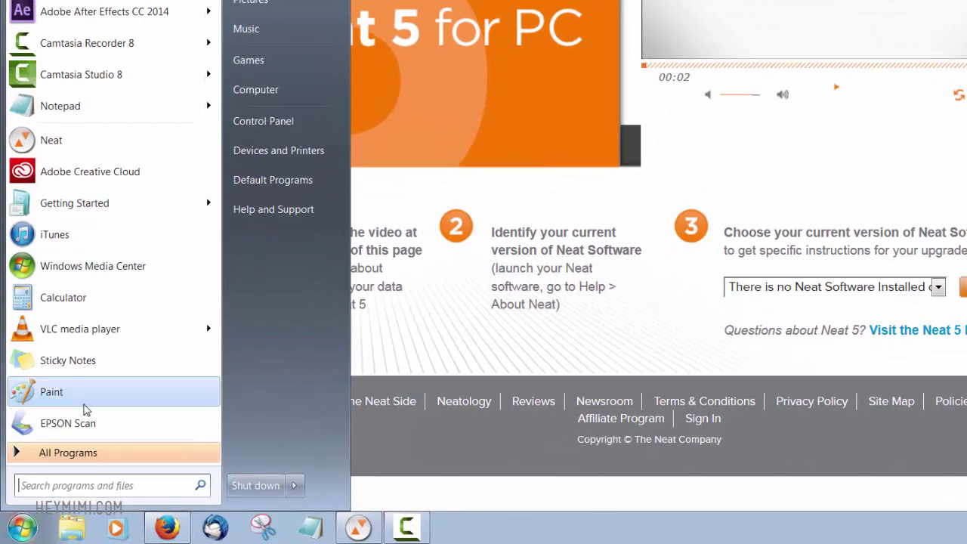
click(86, 454)
scroll(127, 125, down, 3)
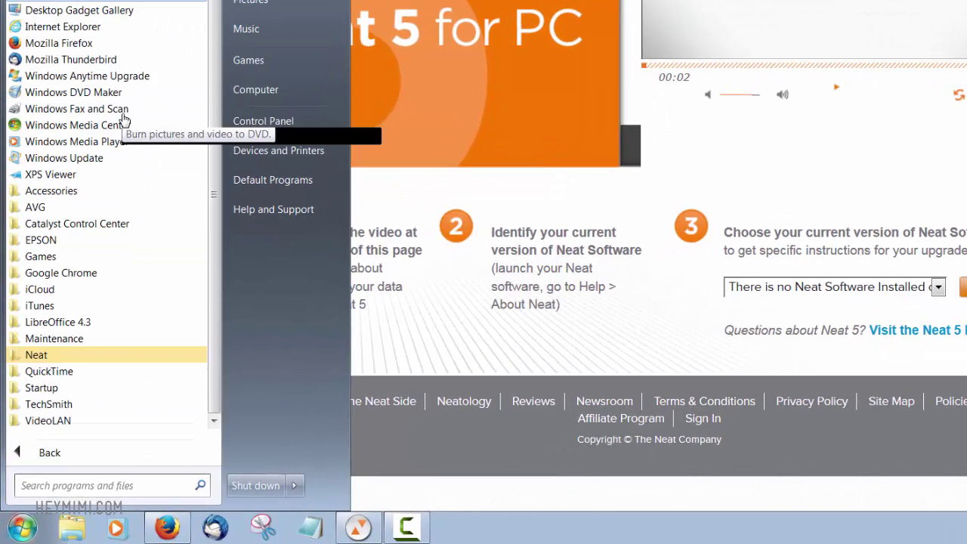
click(32, 356)
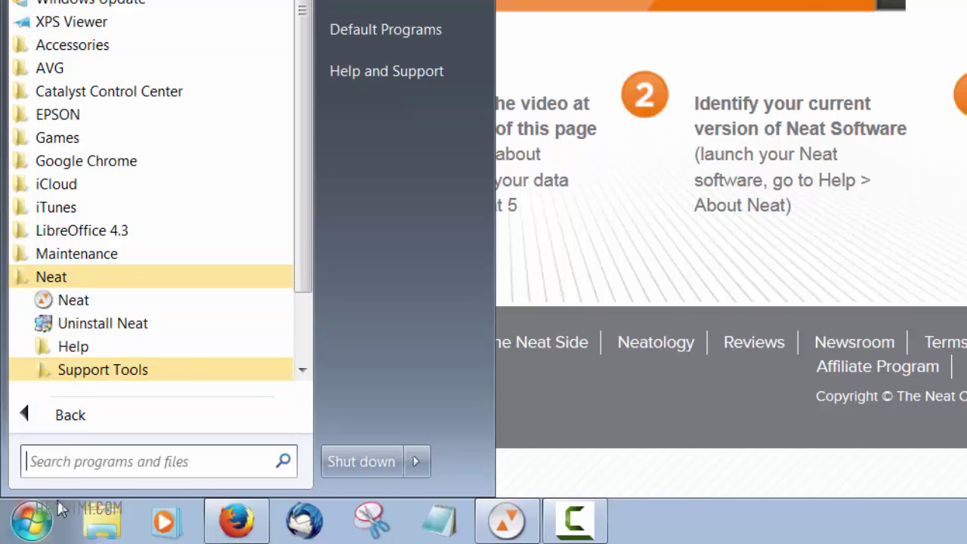
click(32, 520)
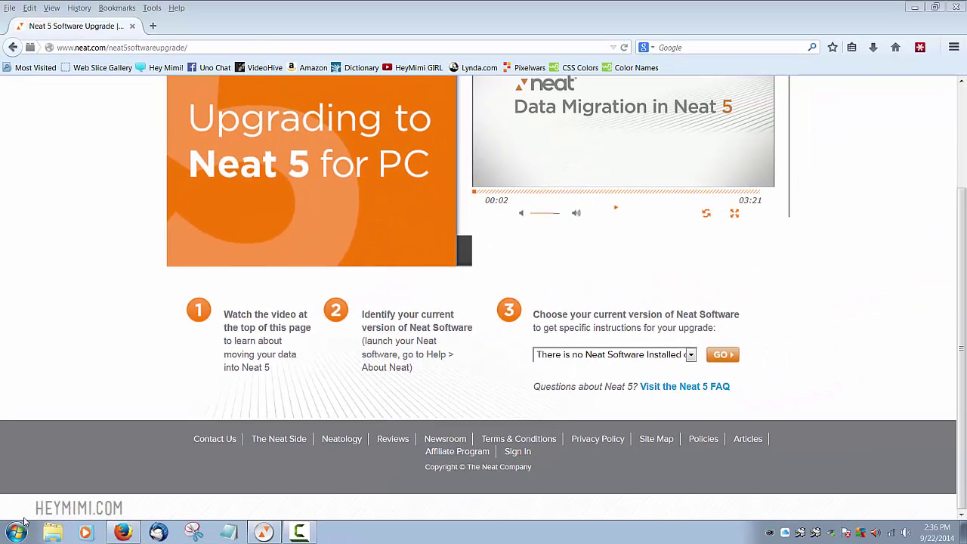
Review the Control Panel's installed programs again, look for the Neat shortcut on the desktop, and return to the browser.
click(19, 530)
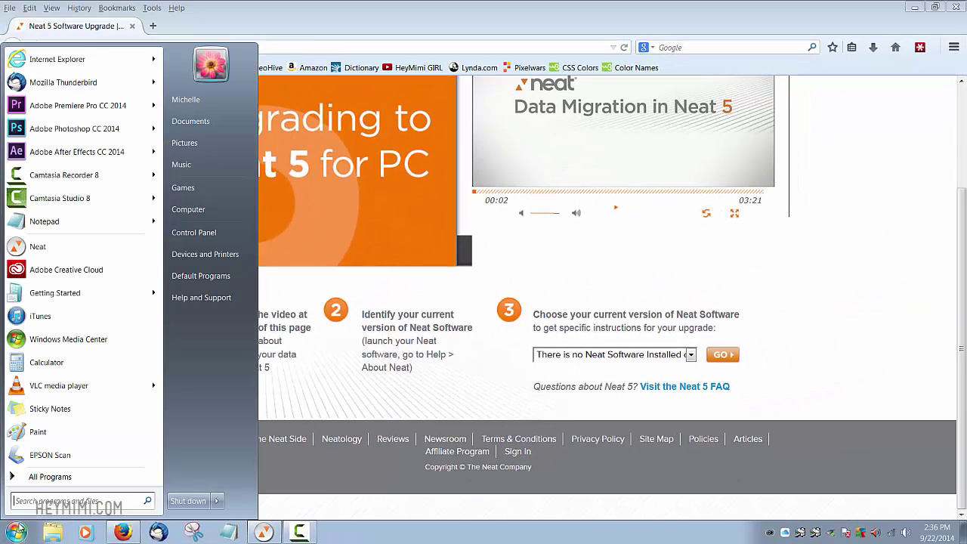
click(227, 235)
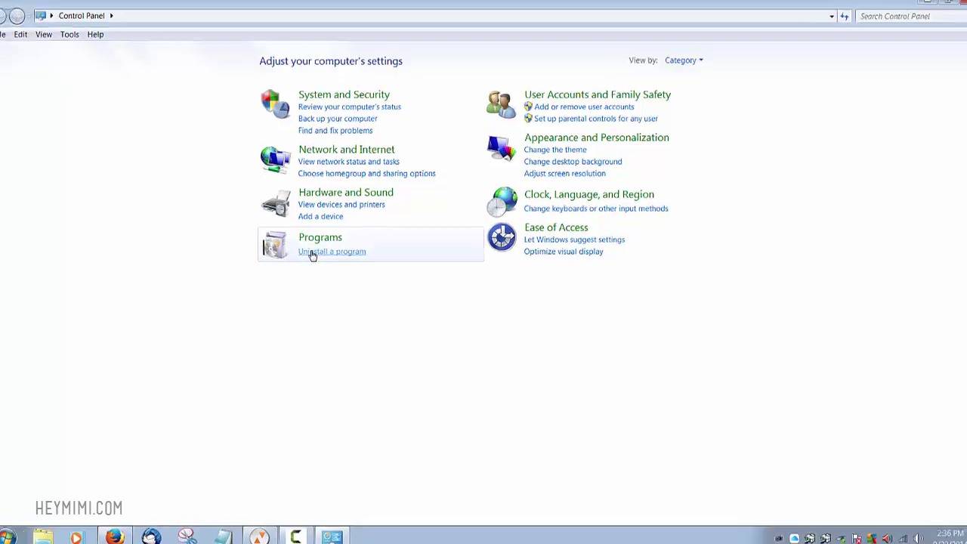
click(334, 252)
scroll(230, 219, down, 8)
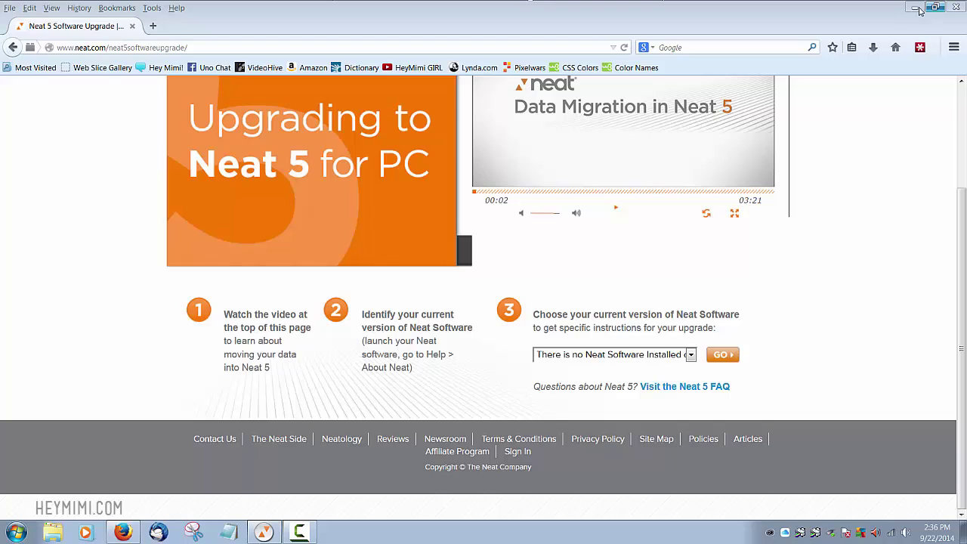
click(917, 9)
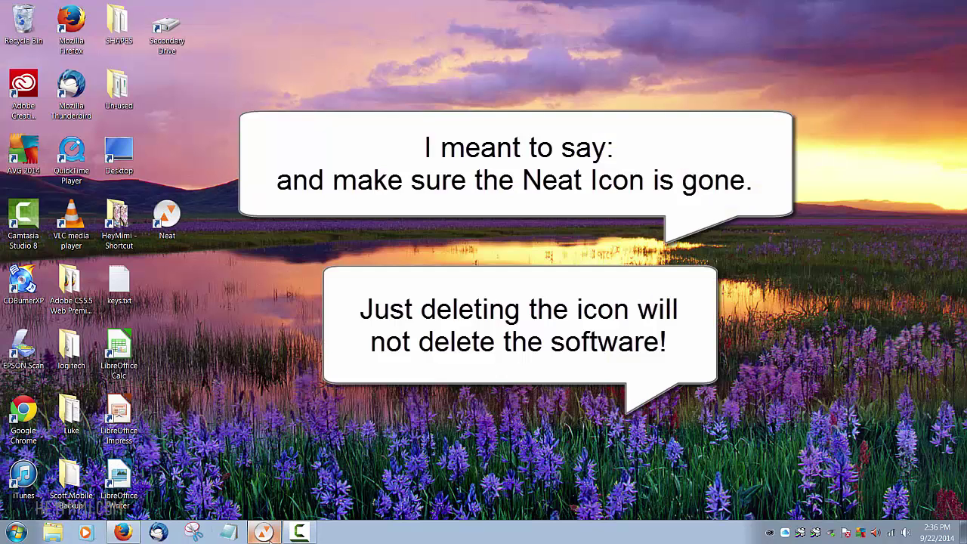
click(251, 533)
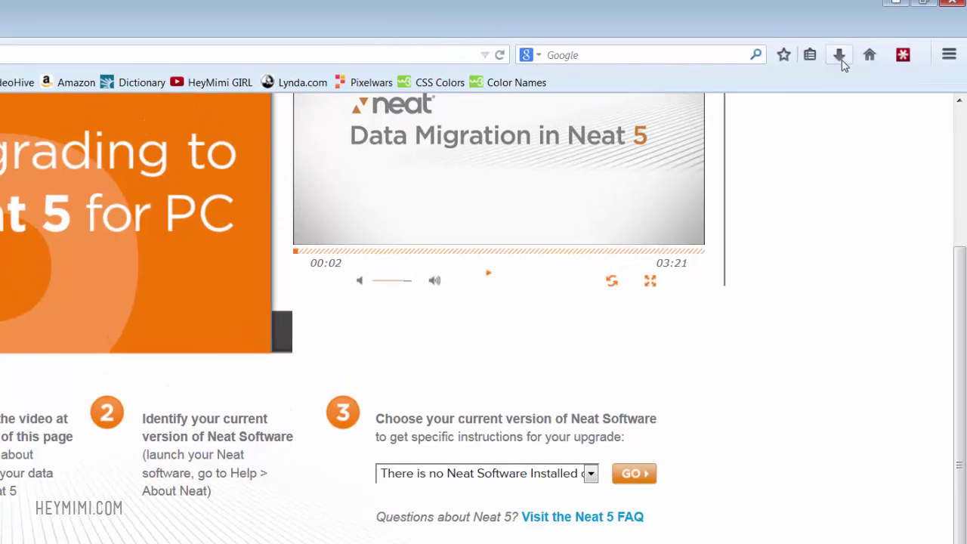
Show the browser's downloads for this session, dismiss them, and go back to the start of the upgrade page.
click(839, 19)
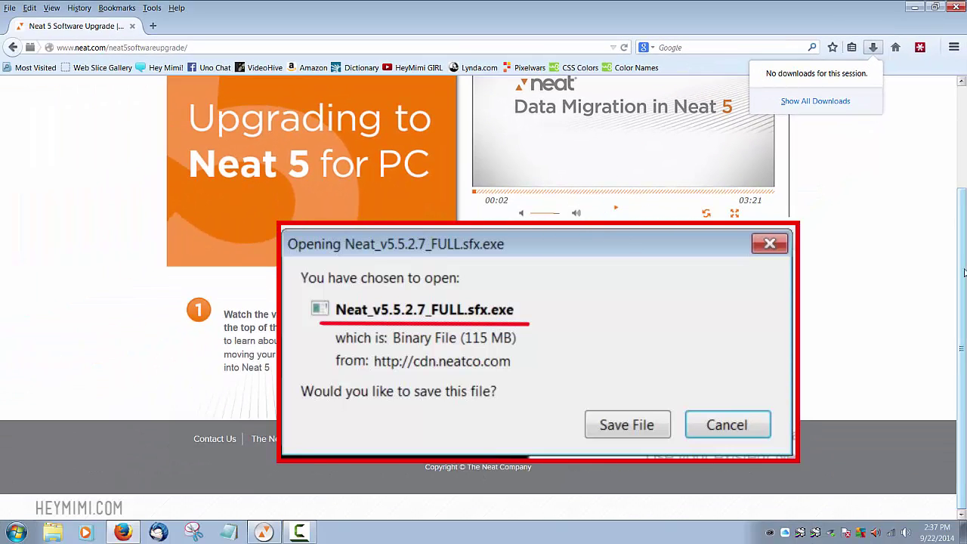
click(862, 6)
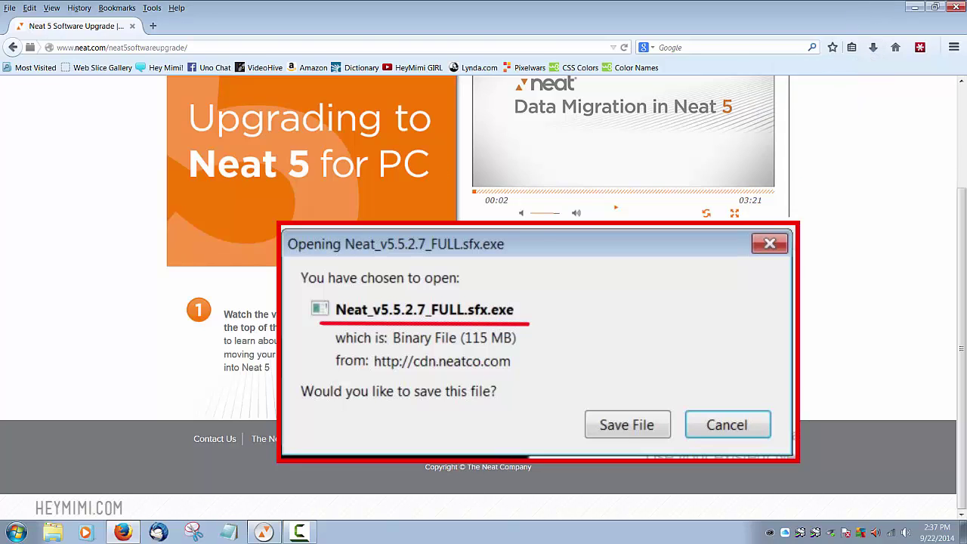
scroll(659, 496, up, 3)
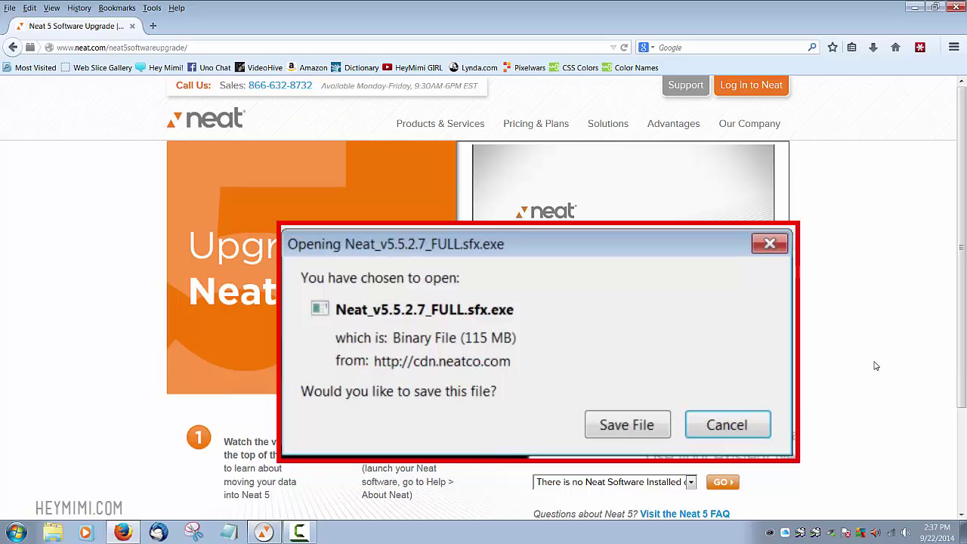
key(Escape)
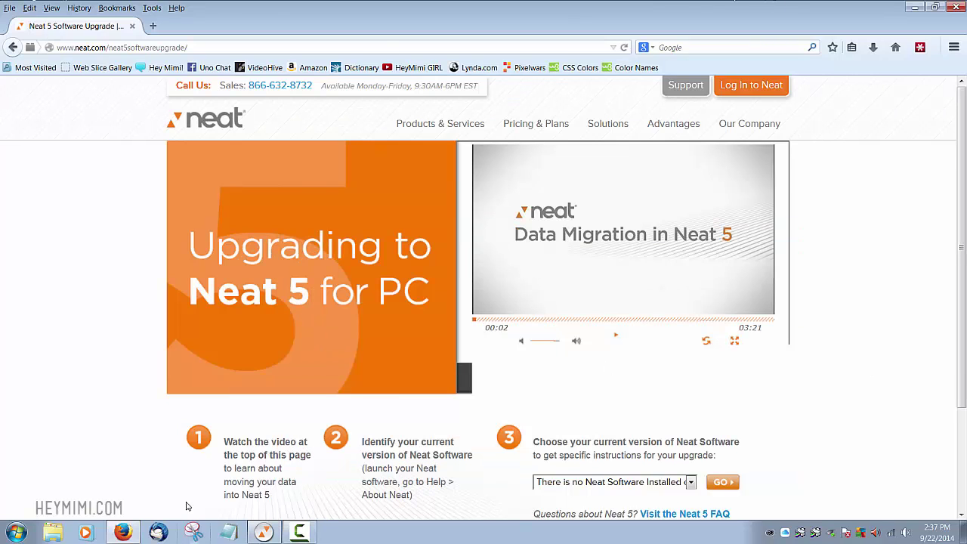
Switch to the Neat desktop application, open the NeatDesk product page in the browser from there, and look through the page.
click(264, 531)
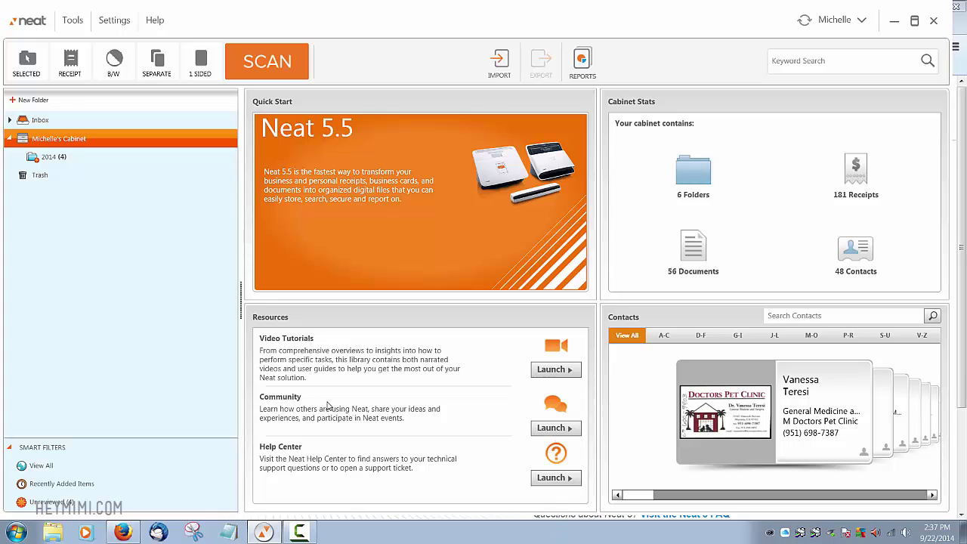
click(551, 428)
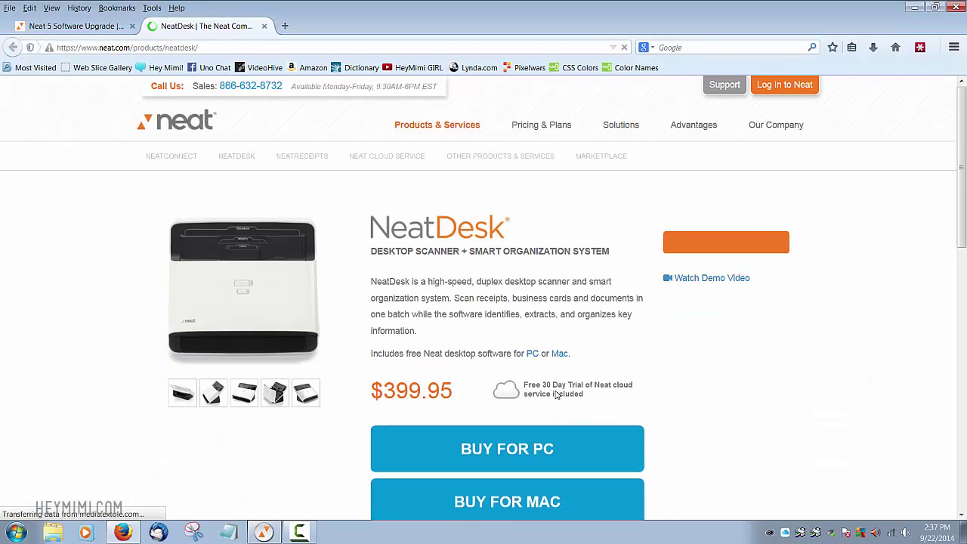
scroll(624, 313, down, 10)
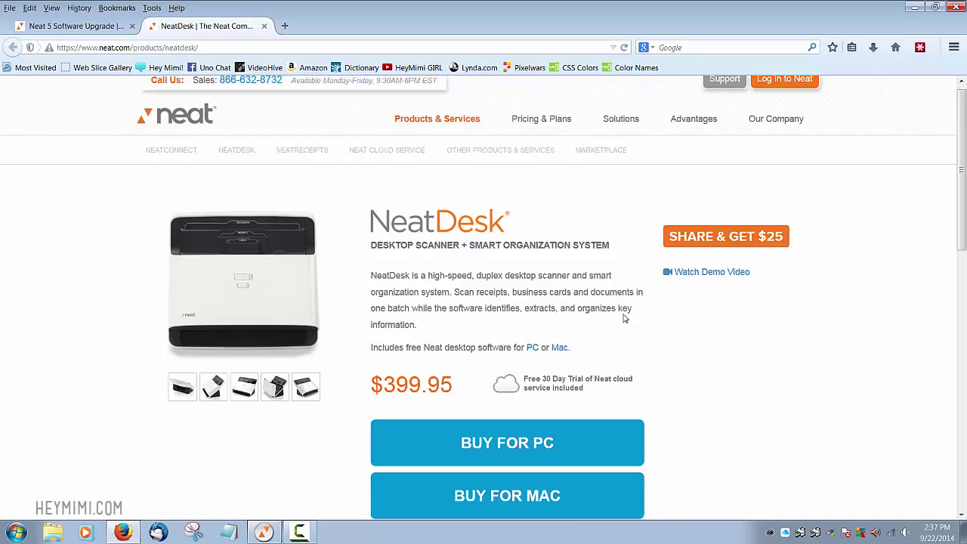
scroll(663, 339, down, 3)
scroll(460, 356, up, 12)
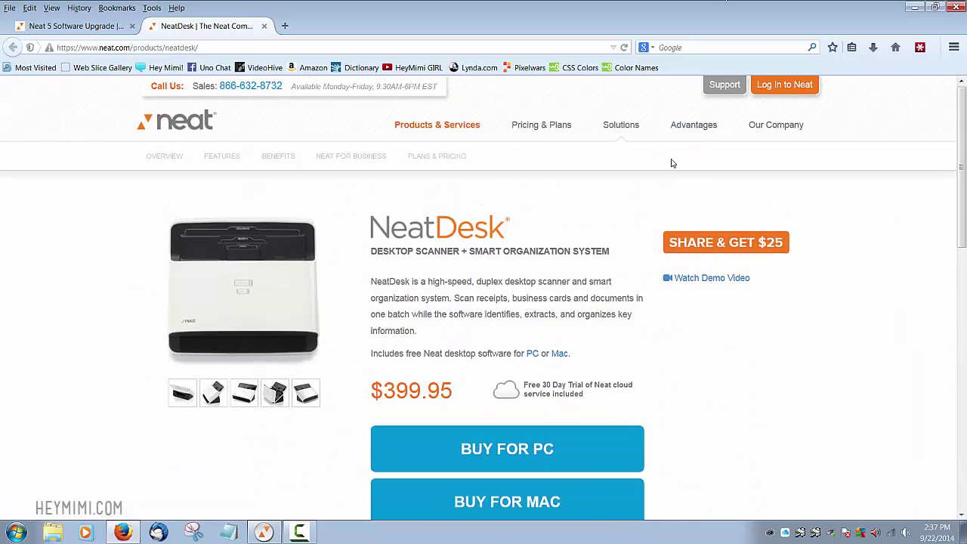
View the support Help Center and the Neat Cloud Service page, and return to the Neat 5 Software Upgrade tab.
click(718, 87)
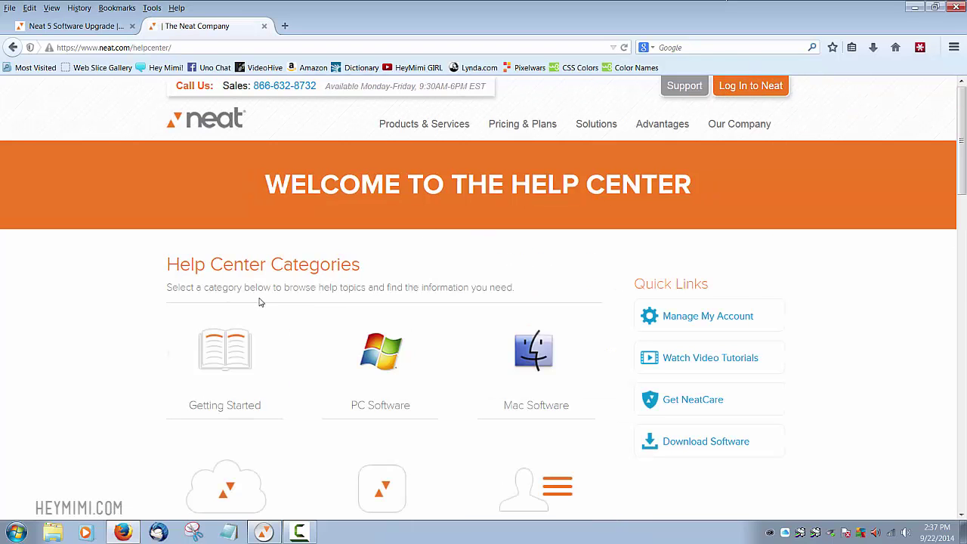
click(13, 47)
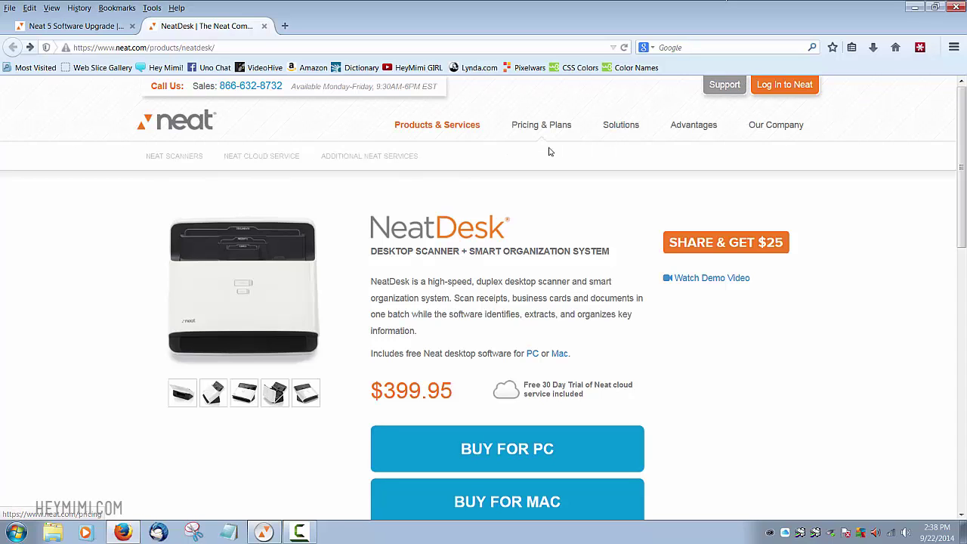
click(387, 155)
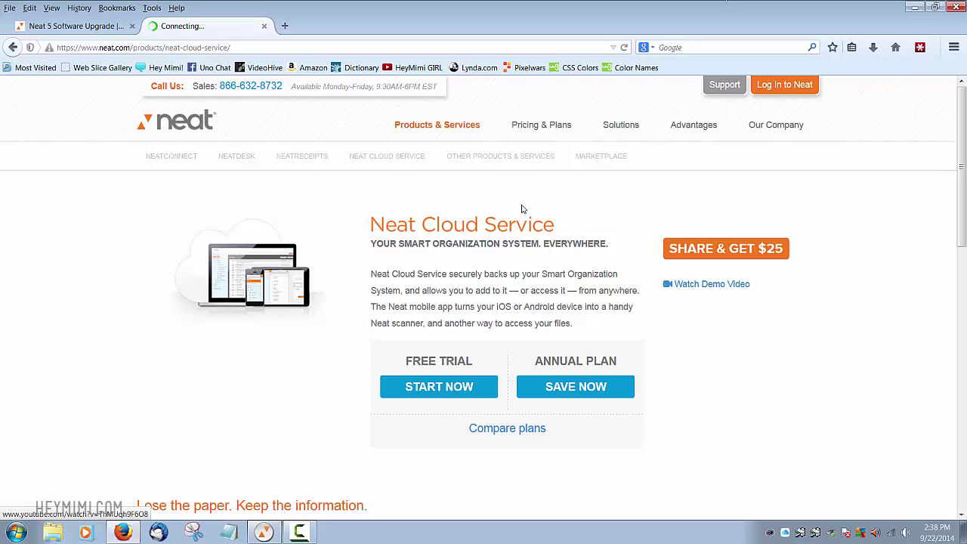
click(55, 27)
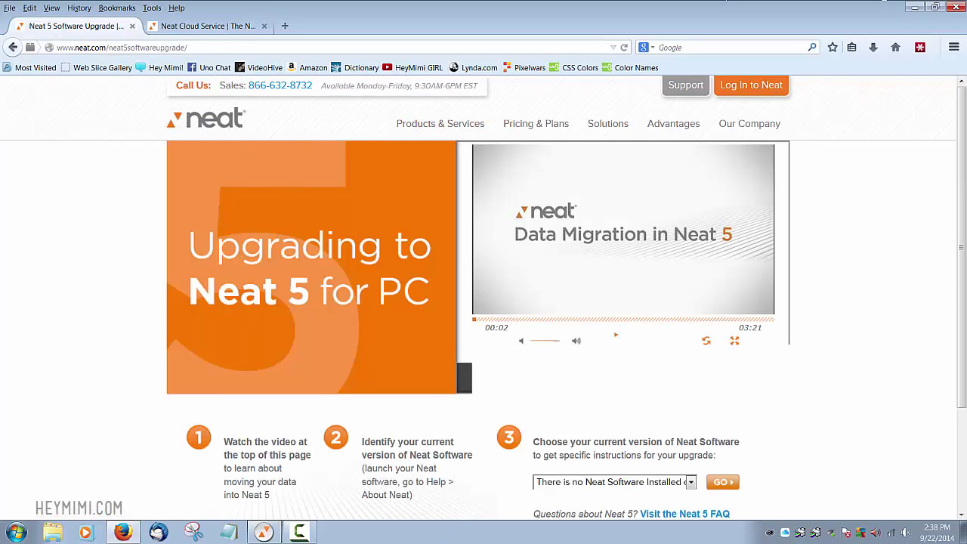
Switch to the Neat desktop application, check for software updates, and dismiss the update message.
click(300, 534)
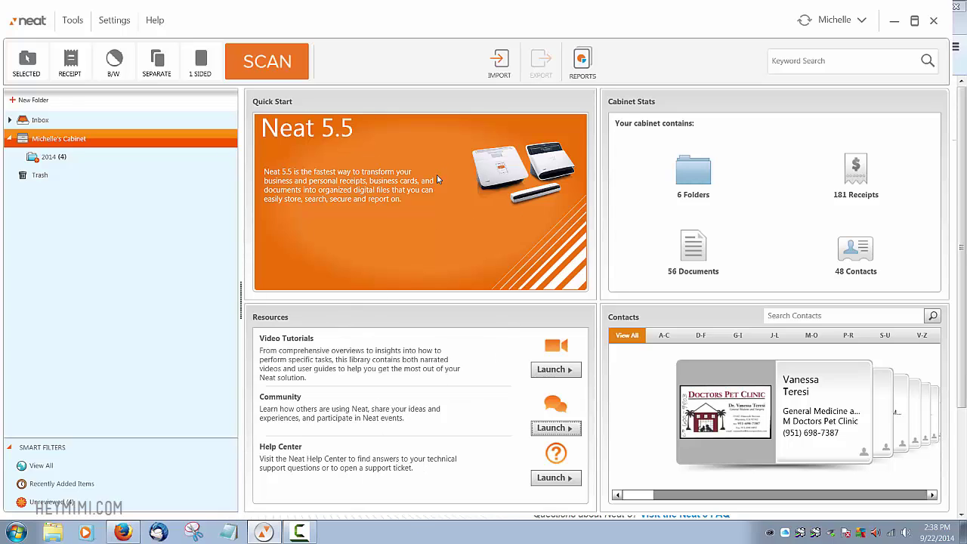
click(155, 21)
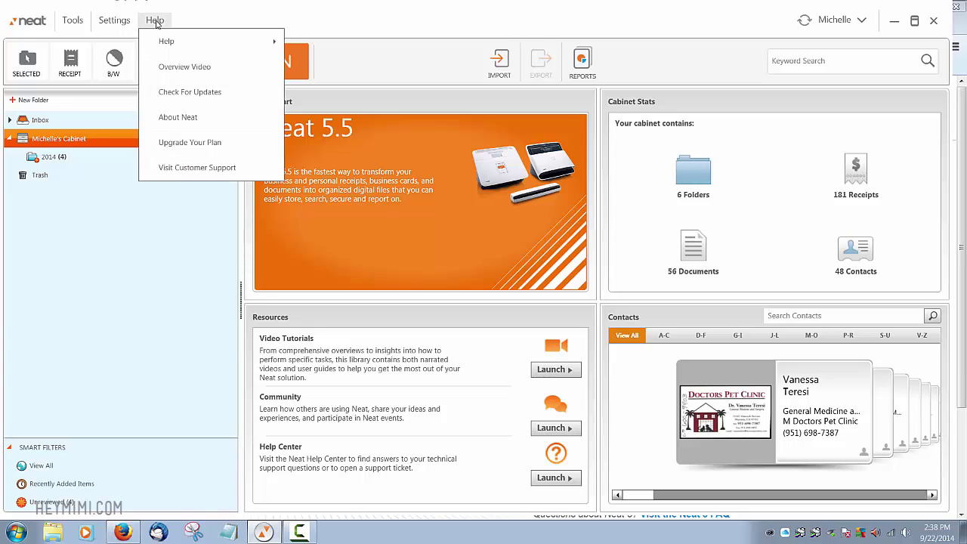
click(182, 92)
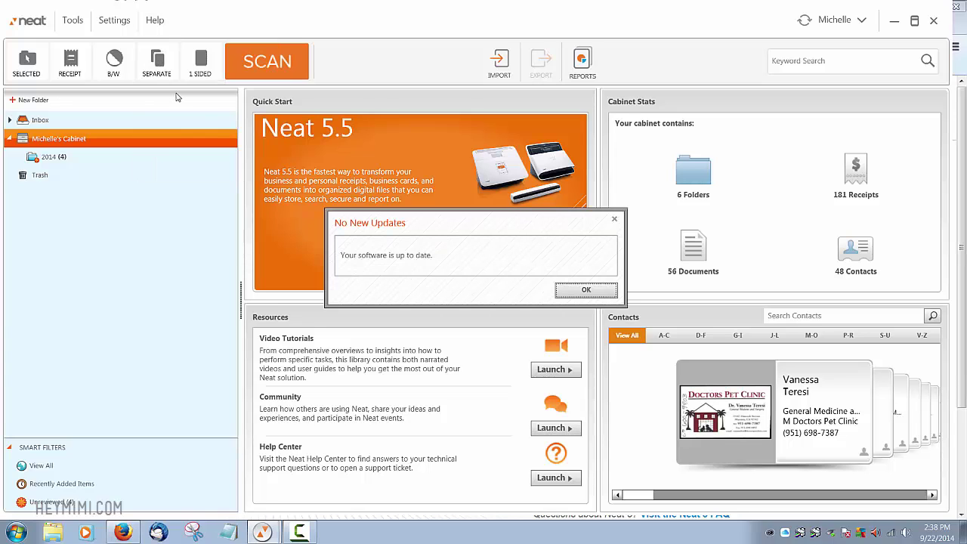
click(563, 292)
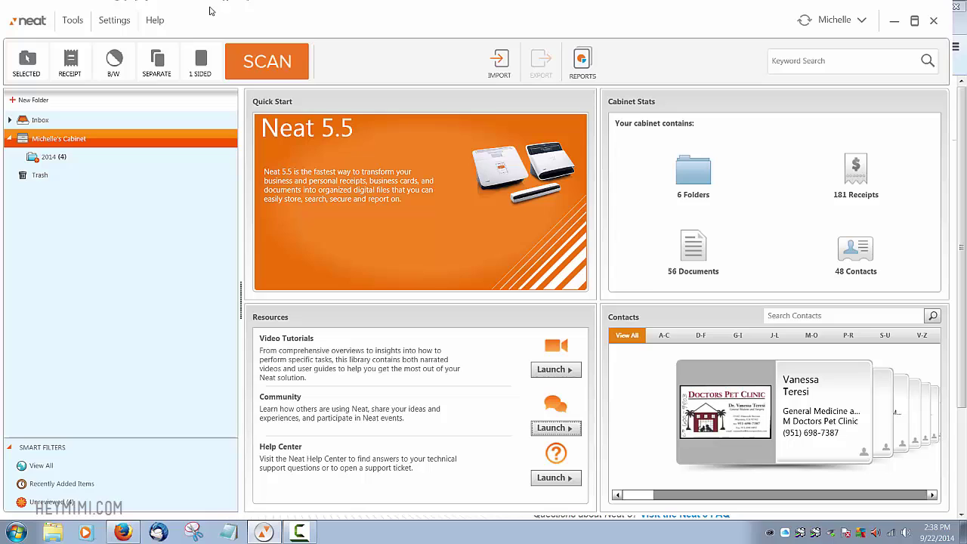
click(157, 21)
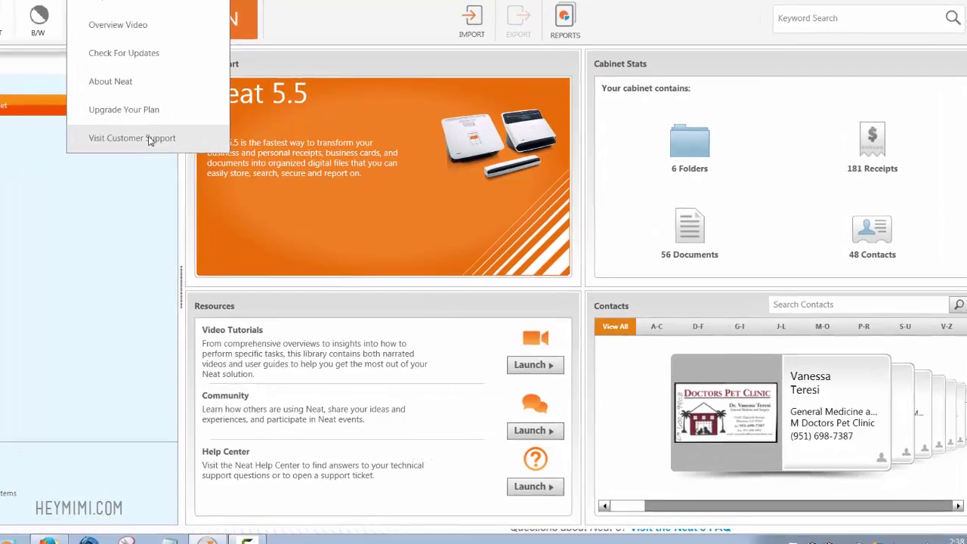
click(197, 167)
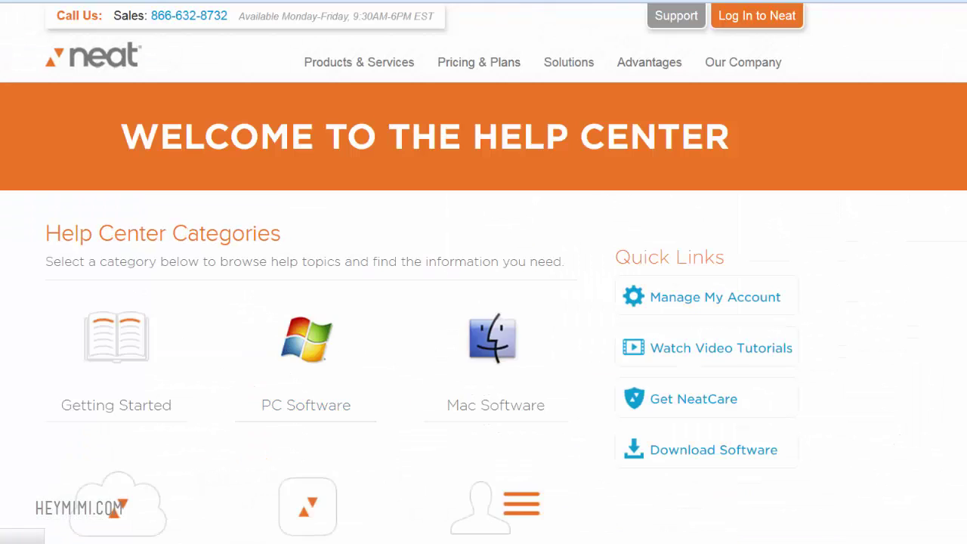
scroll(154, 168, down, 4)
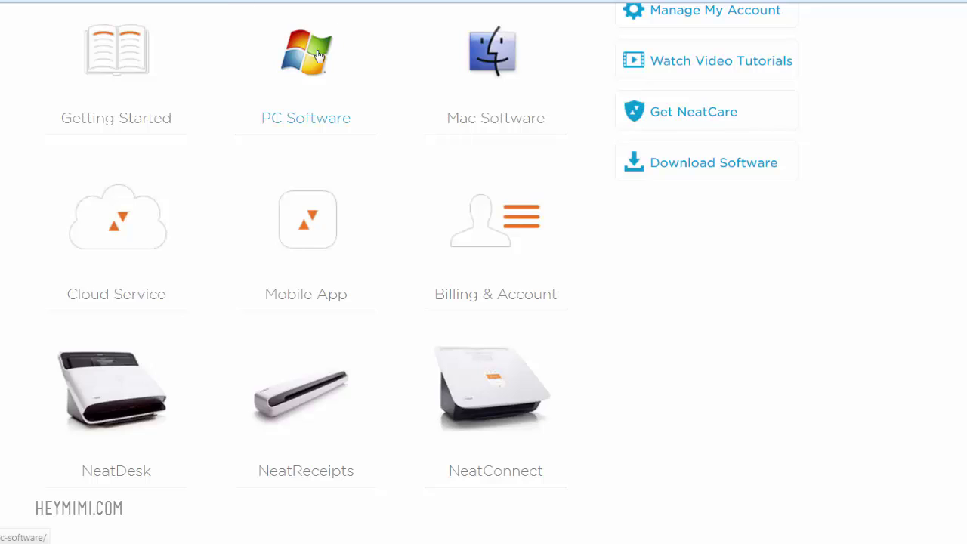
click(306, 75)
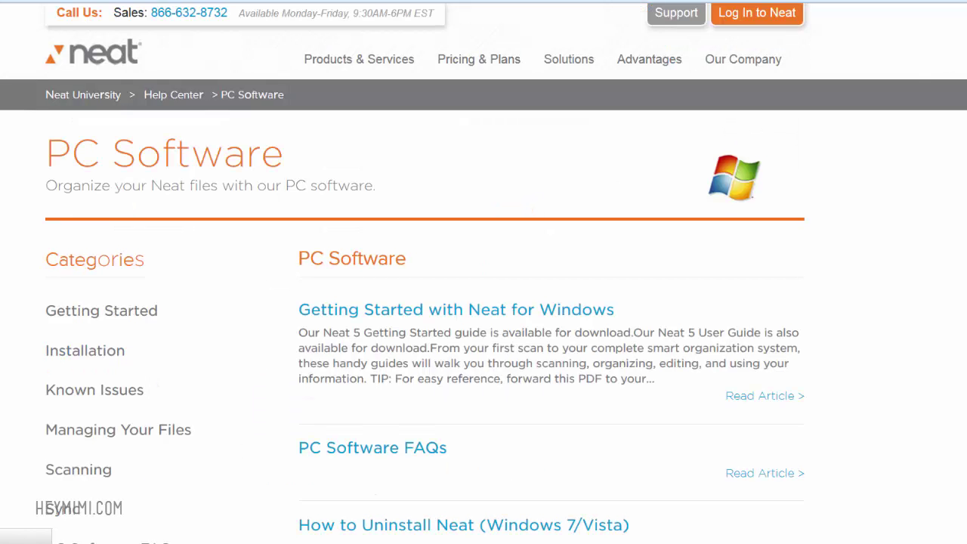
scroll(43, 256, down, 4)
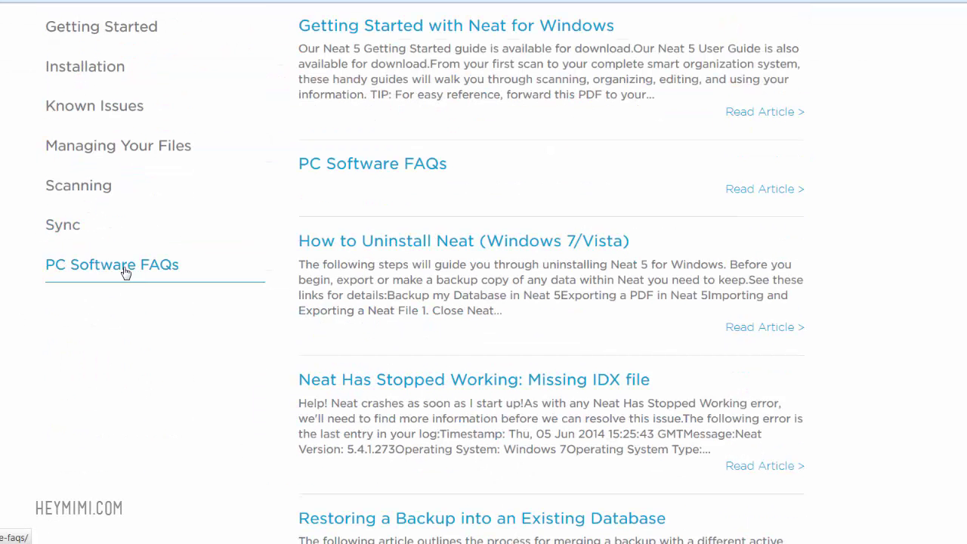
scroll(298, 253, down, 5)
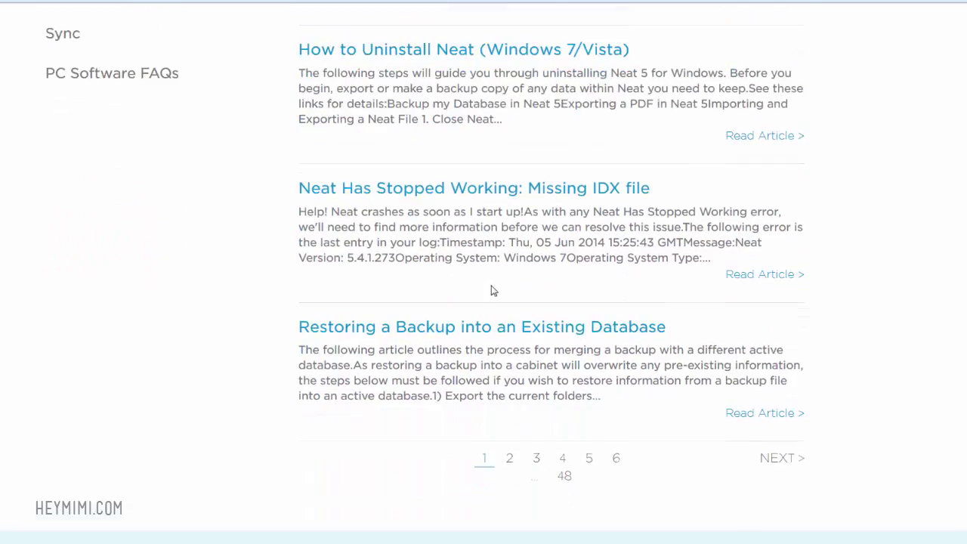
scroll(291, 259, up, 5)
scroll(110, 148, up, 3)
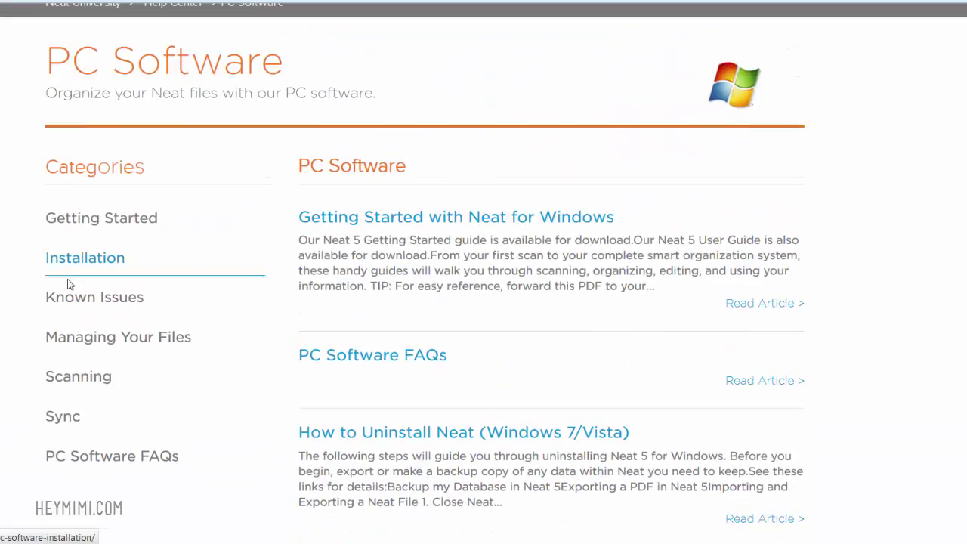
Look through the Installation and Getting Started categories under PC Software for an article on installing Neat 5.5.
click(85, 258)
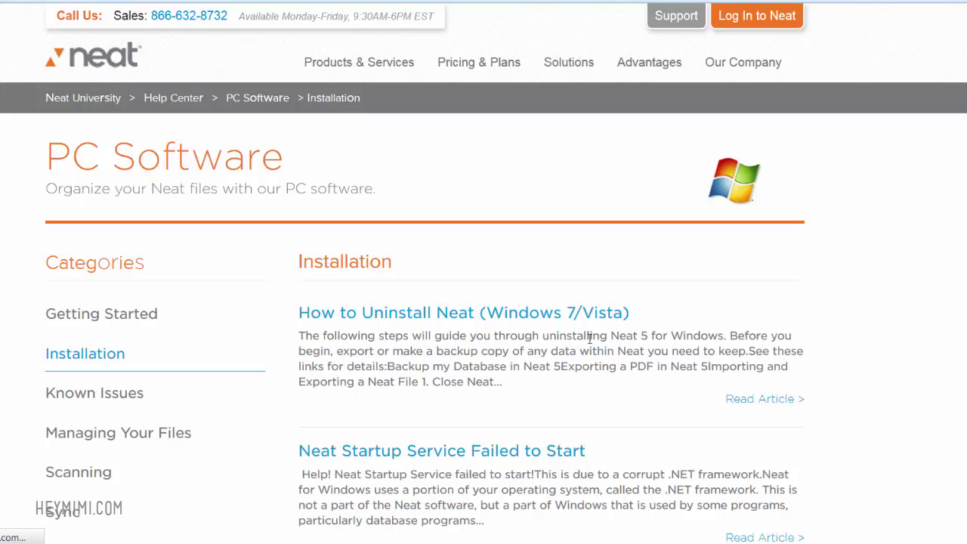
scroll(574, 310, down, 3)
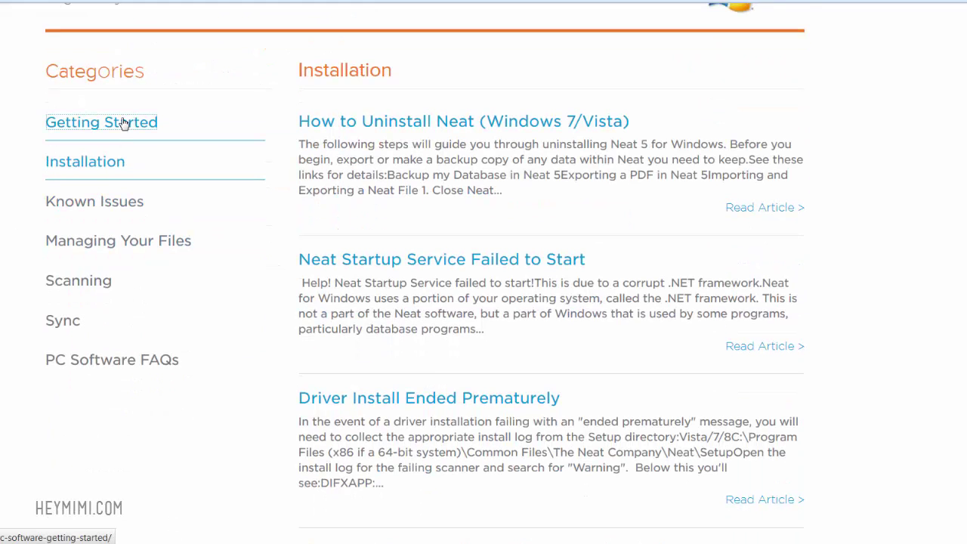
click(124, 124)
scroll(485, 301, down, 5)
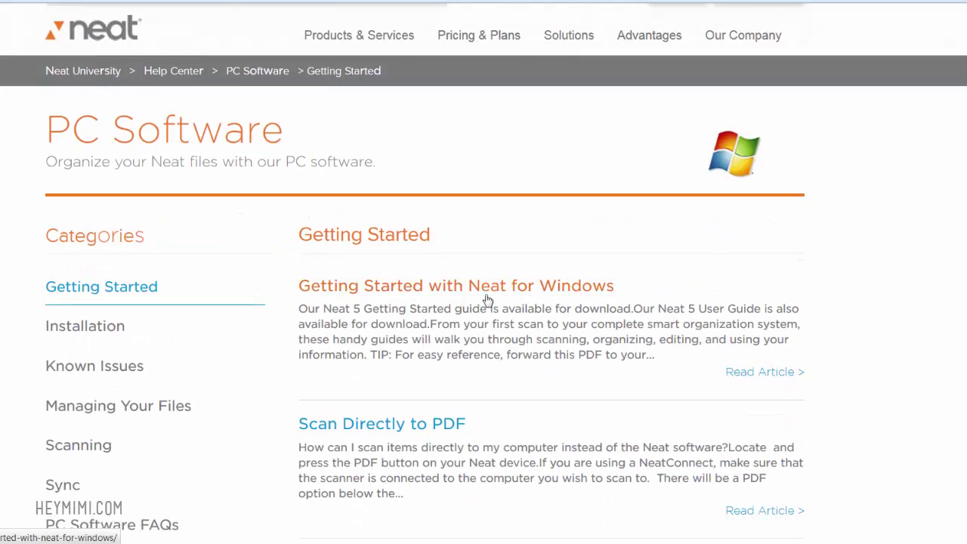
scroll(486, 298, down, 3)
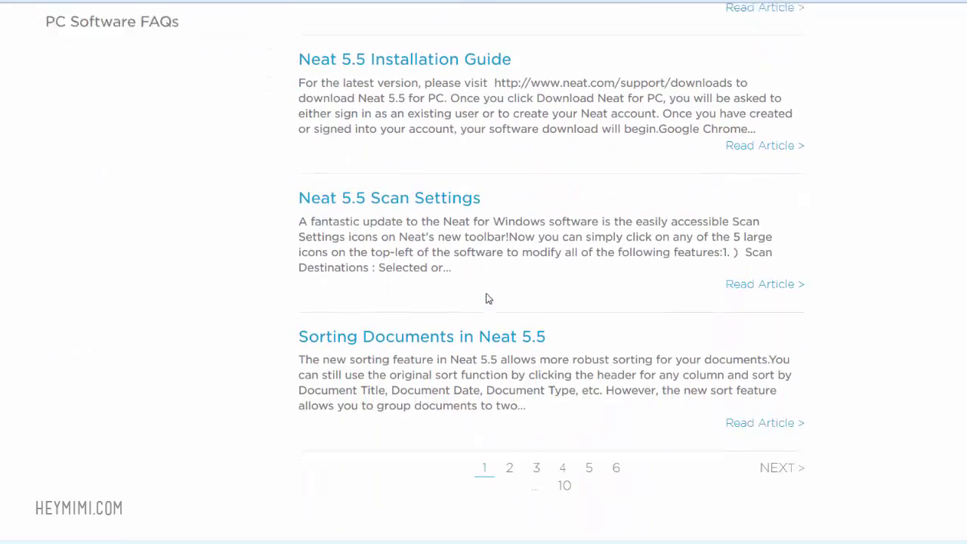
scroll(489, 298, up, 9)
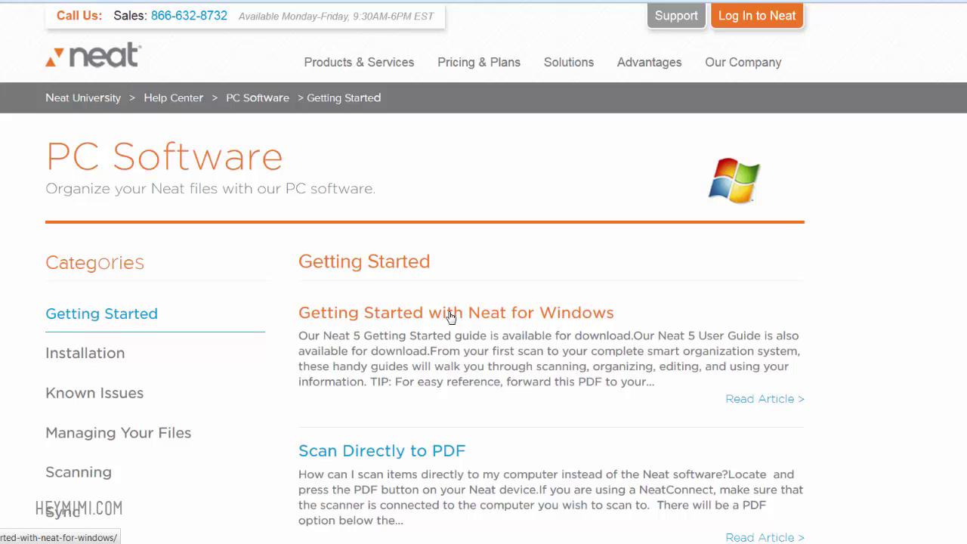
scroll(453, 332, down, 4)
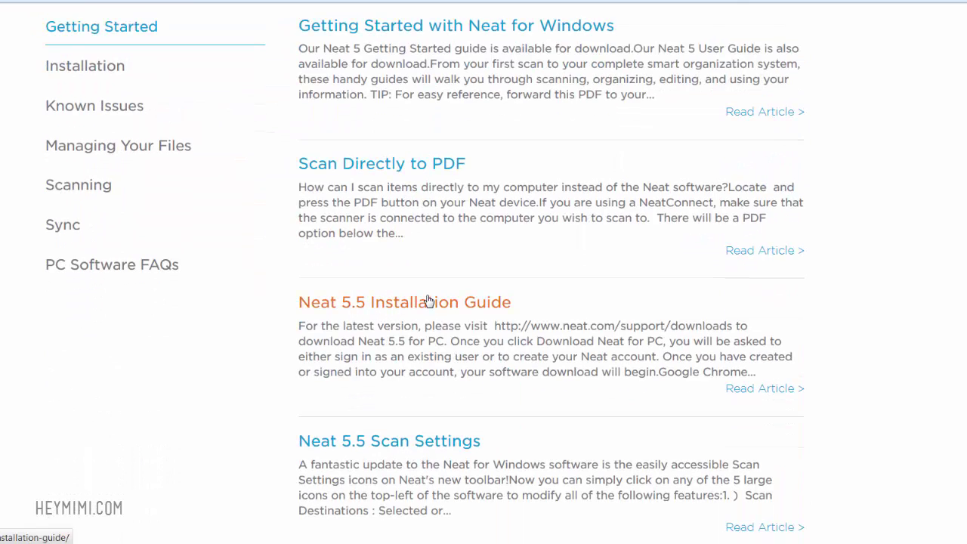
Open the Neat 5.5 Installation Guide and review its download instructions, returning to the link at the start of the article.
click(428, 301)
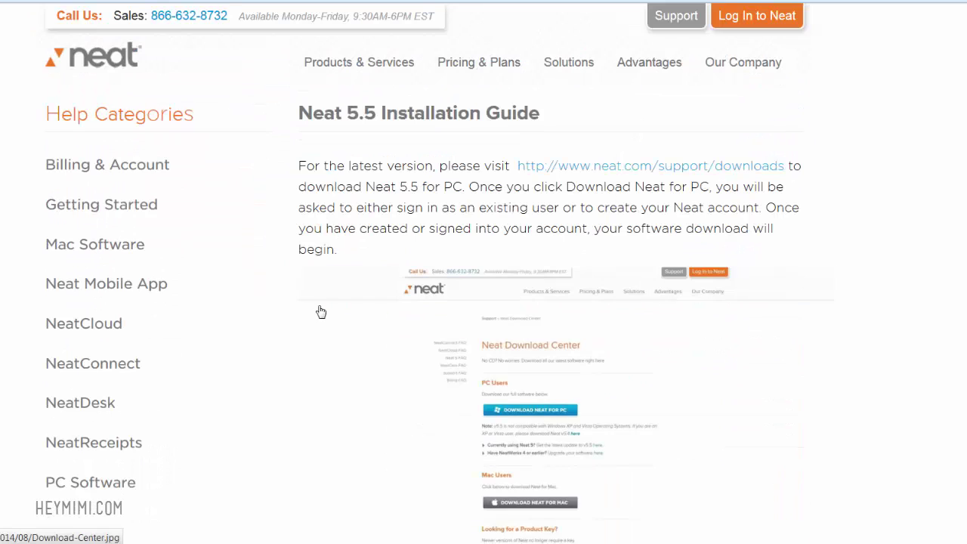
scroll(325, 312, down, 3)
scroll(328, 312, down, 9)
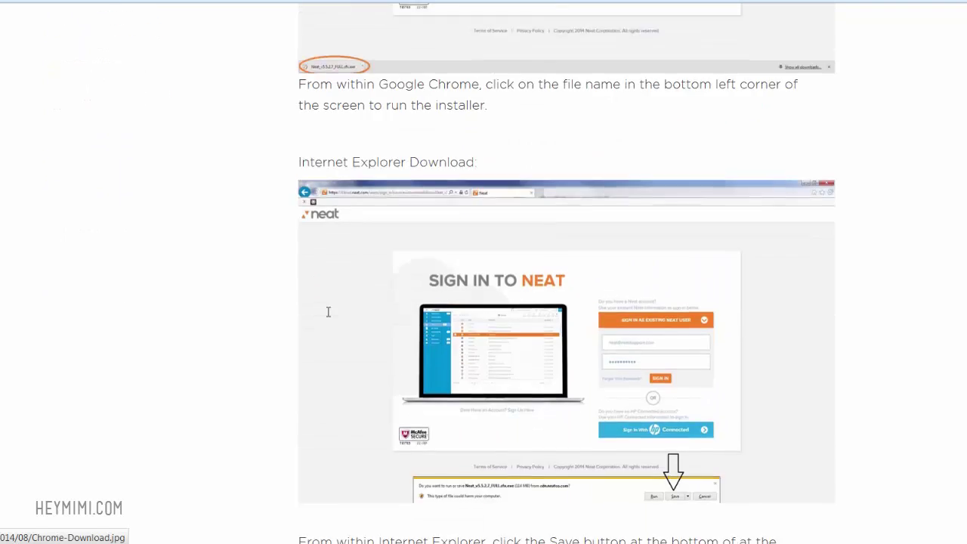
scroll(91, 380, up, 12)
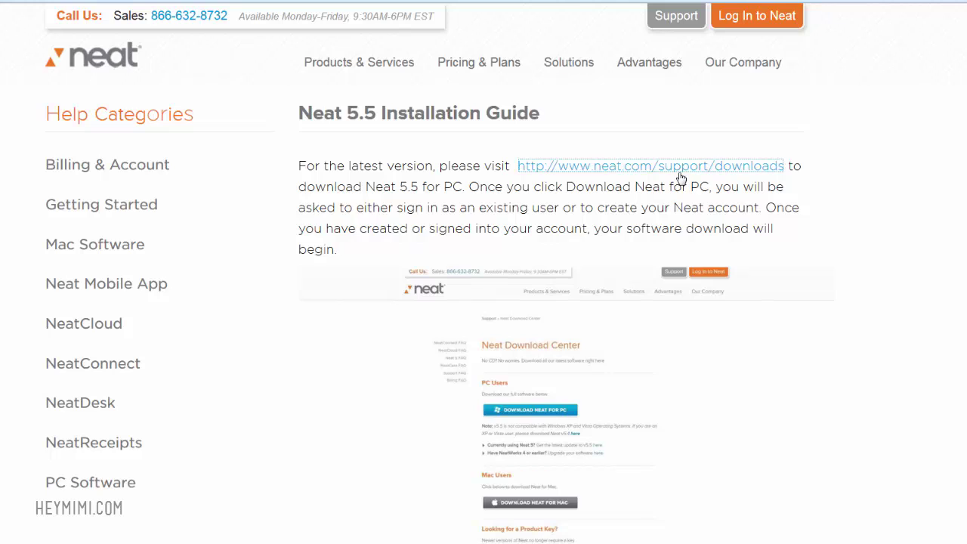
Follow the guide's link to the Neat Download Center, request Neat for PC as an existing Neat user, and cancel the file save.
click(680, 170)
scroll(594, 237, down, 3)
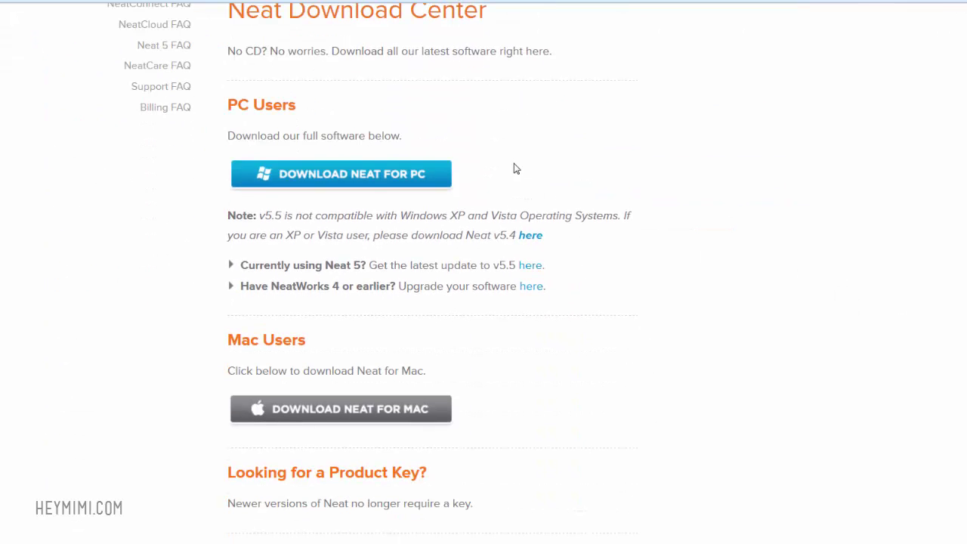
click(323, 181)
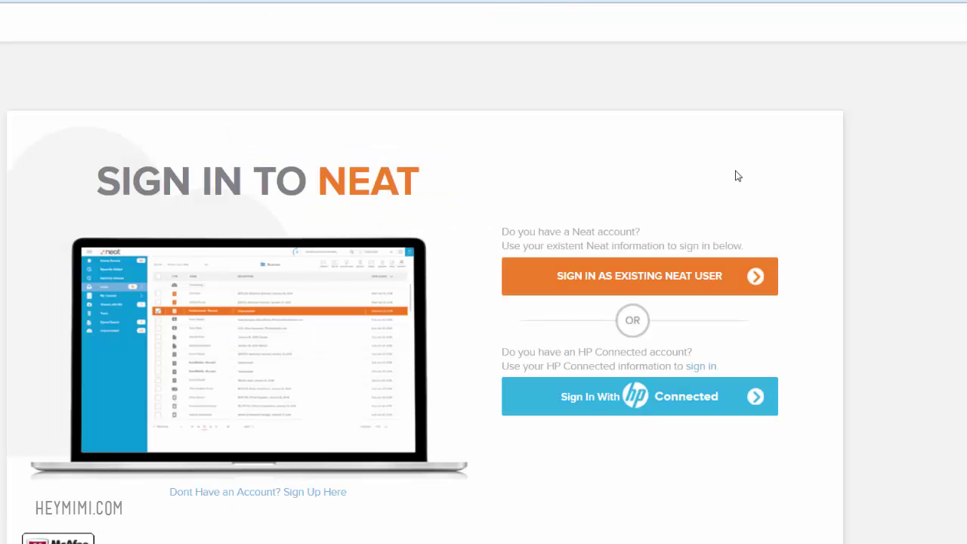
click(626, 285)
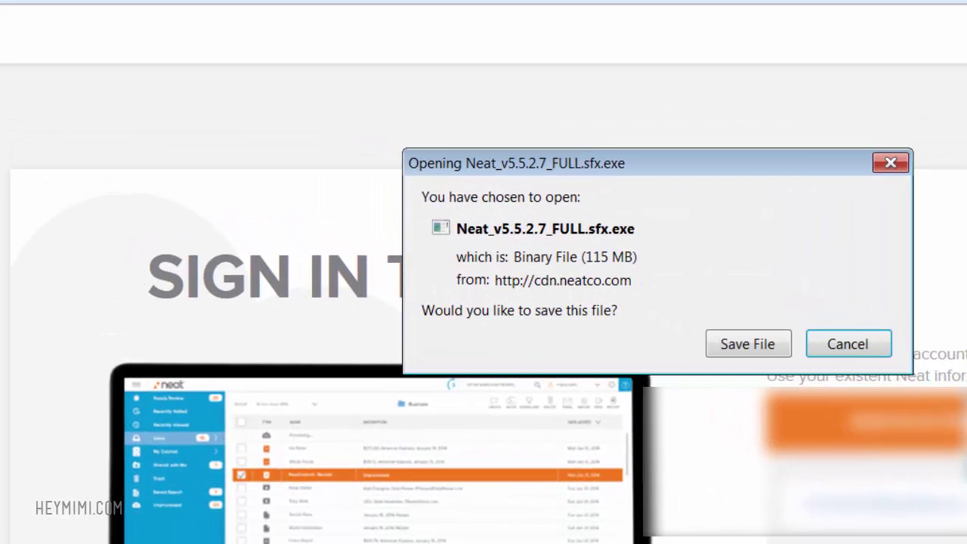
click(863, 346)
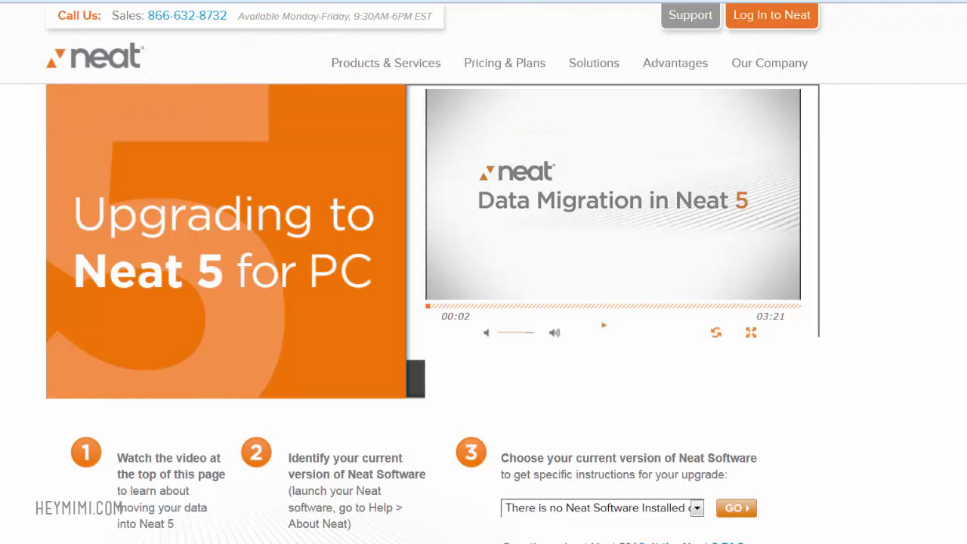
Review the Neat 5 Software Upgrade page's section for choosing the current version of Neat software.
scroll(46, 316, down, 3)
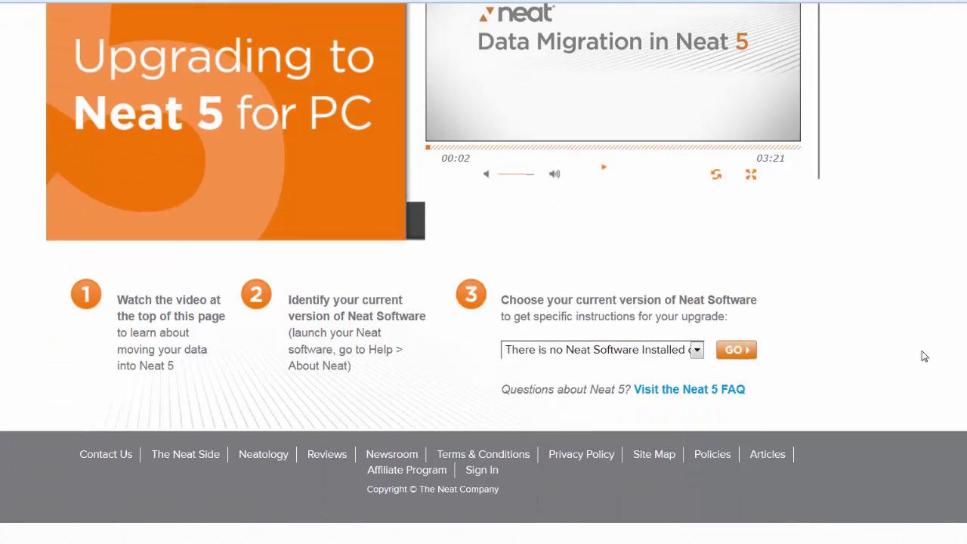